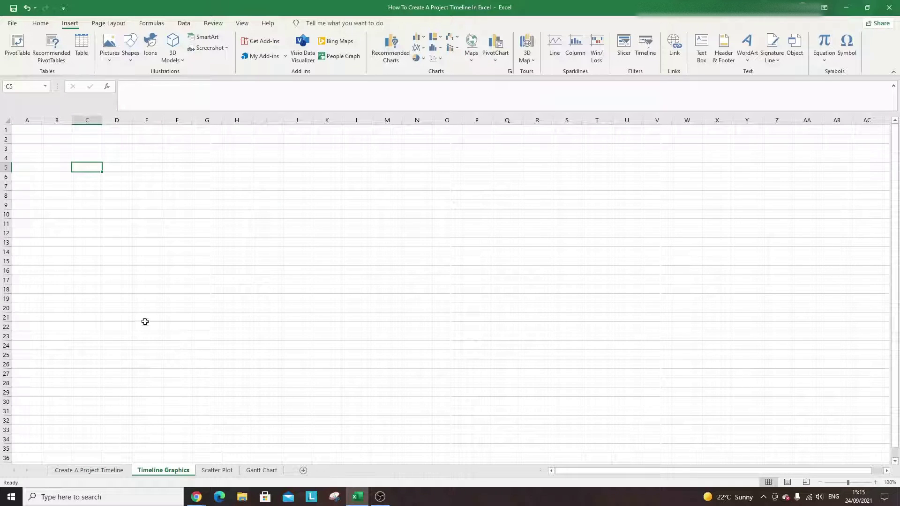
Insert a Basic Chevron Process SmartArt graphic from the Process category on the Timeline Graphics sheet
left_click(52, 136)
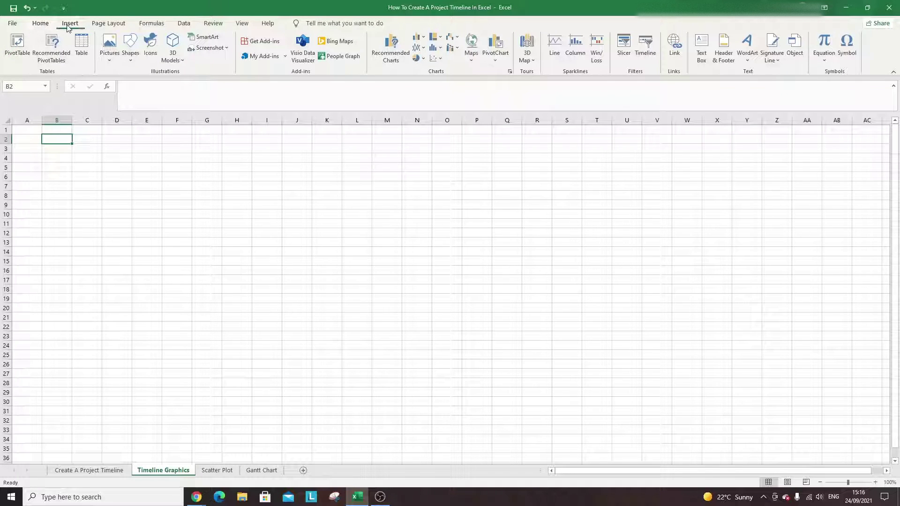
left_click(203, 43)
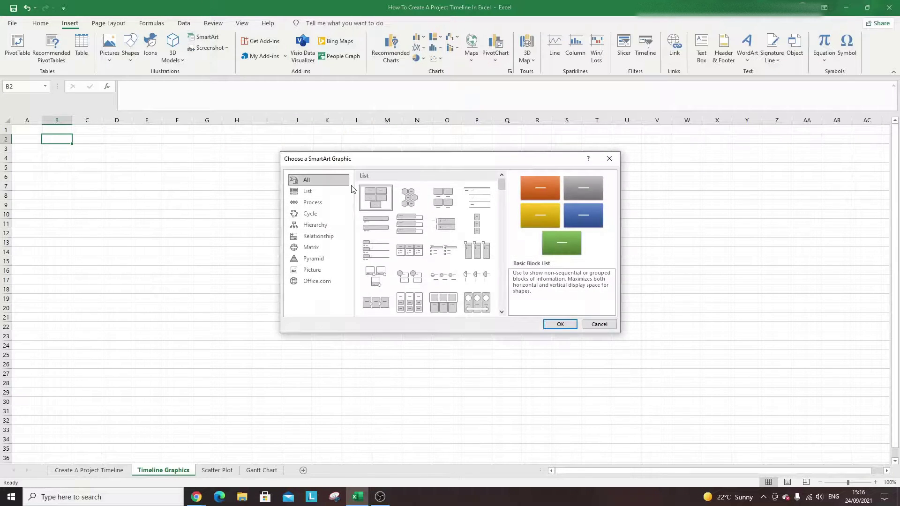
left_click(331, 204)
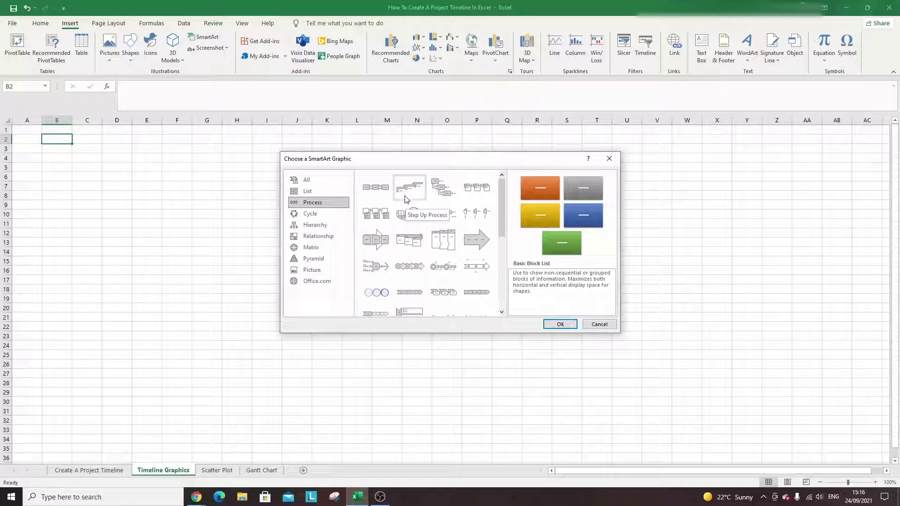
left_click(418, 292)
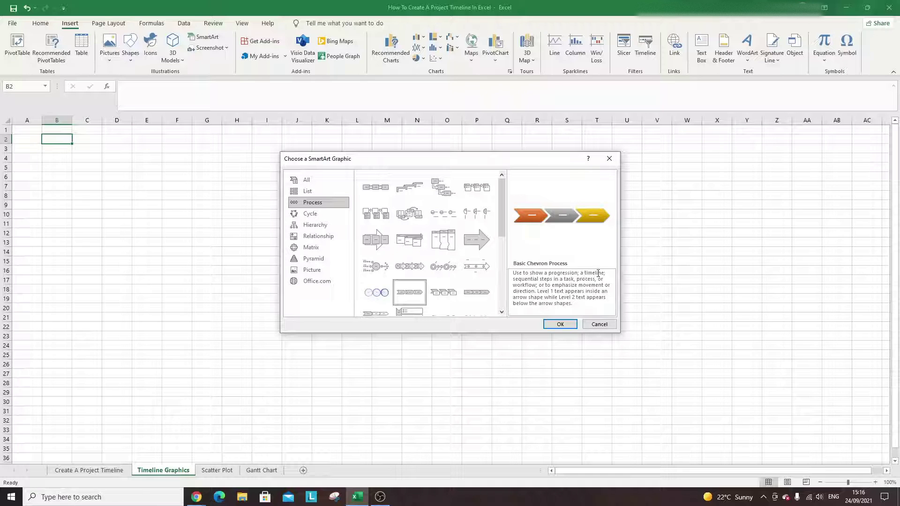
left_click(566, 323)
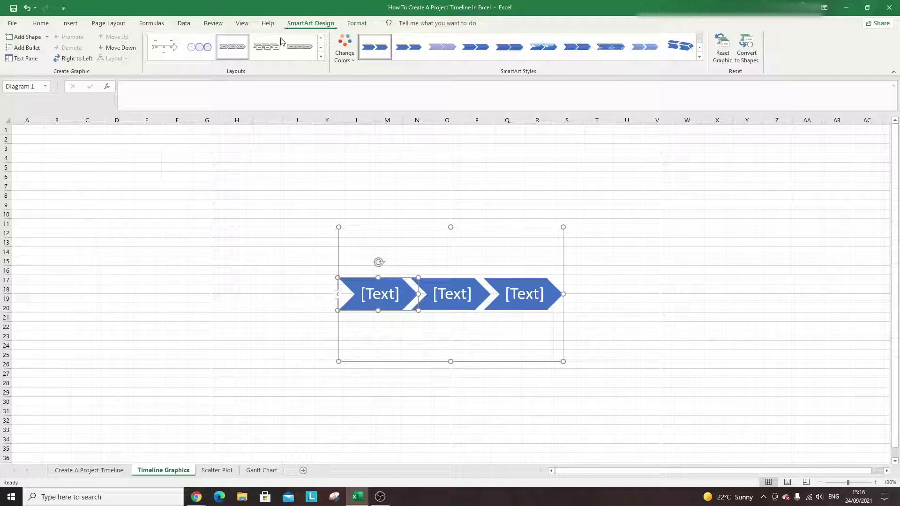
Restyle the SmartArt as an arrow timeline with glossy 3-D dots and fit it over about F5:V23
left_click(170, 48)
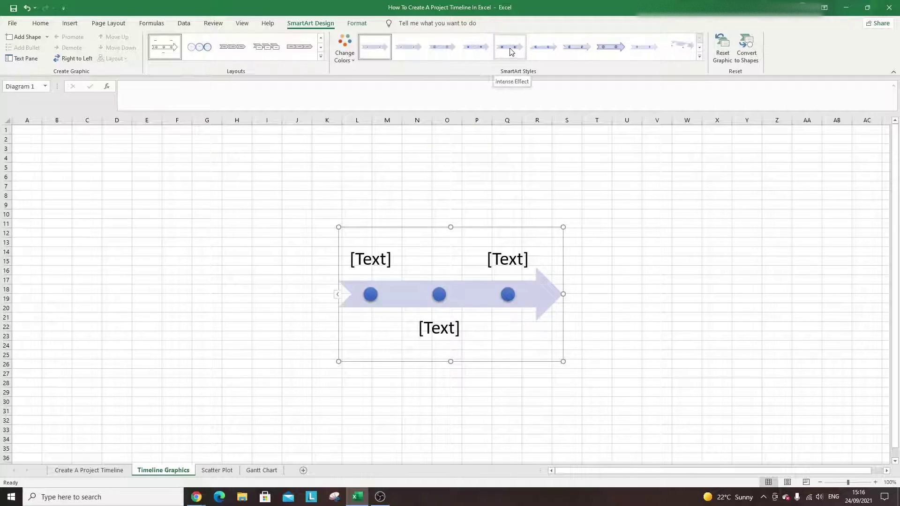
left_click(575, 53)
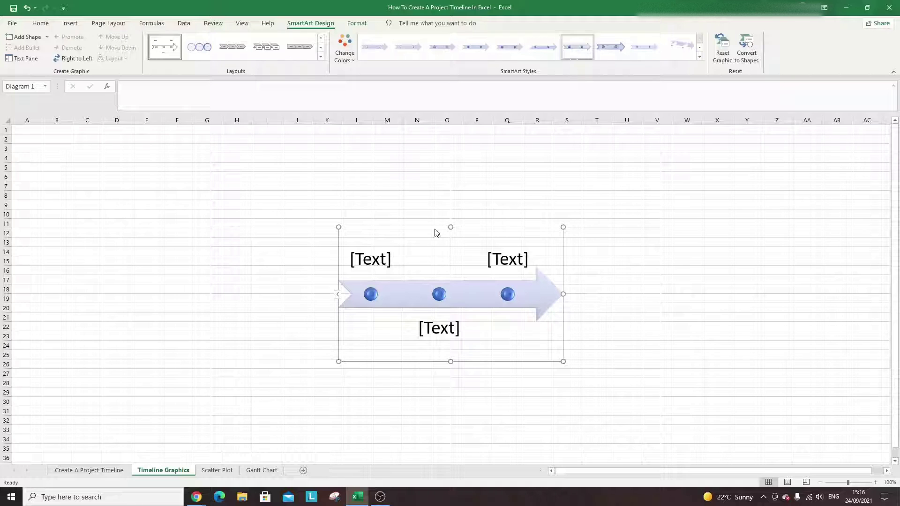
left_click_drag(434, 230, 278, 170)
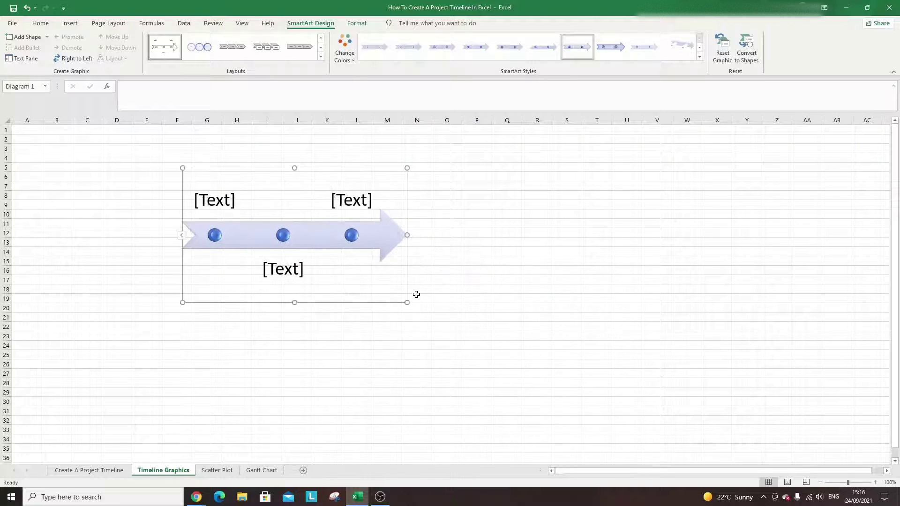
left_click_drag(407, 302, 659, 339)
Label the first timeline point "Milestone 1" with the date 24/09/2021 on a second line
left_click(237, 204)
type("Milestone 1")
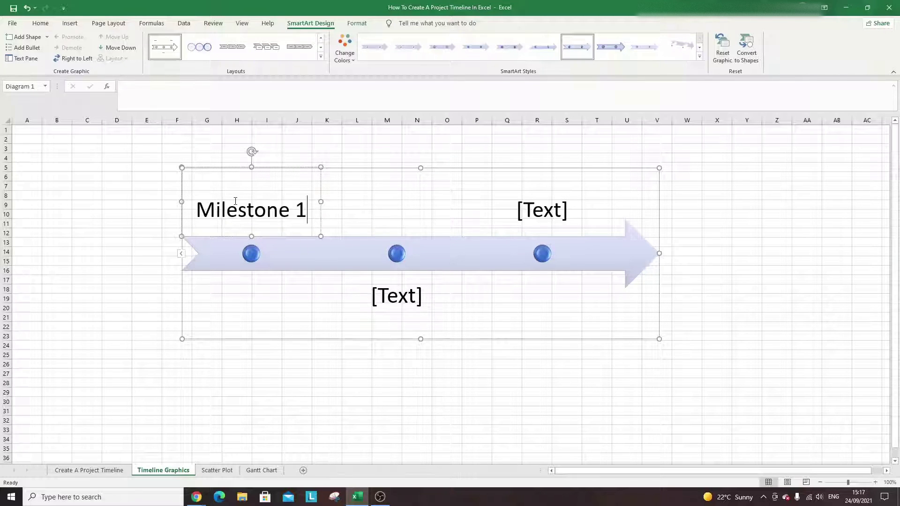
key("Return")
type("24/09")
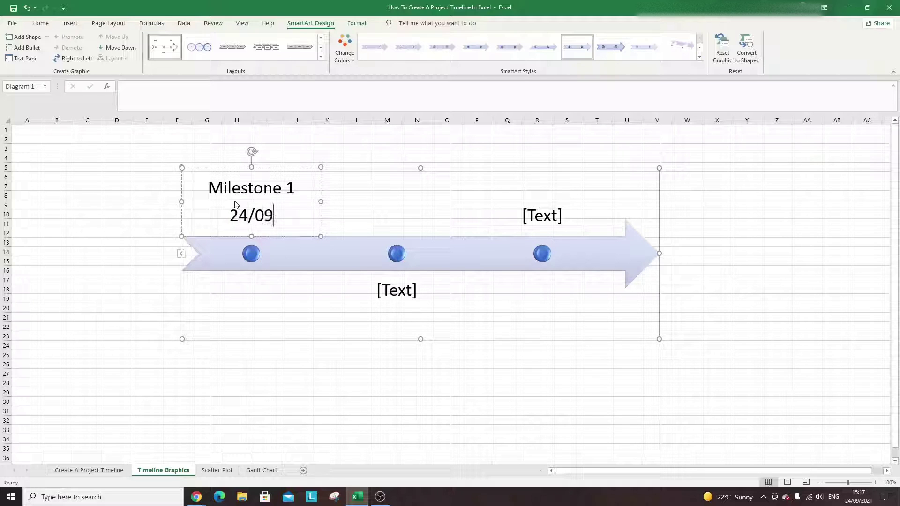
type("/2021")
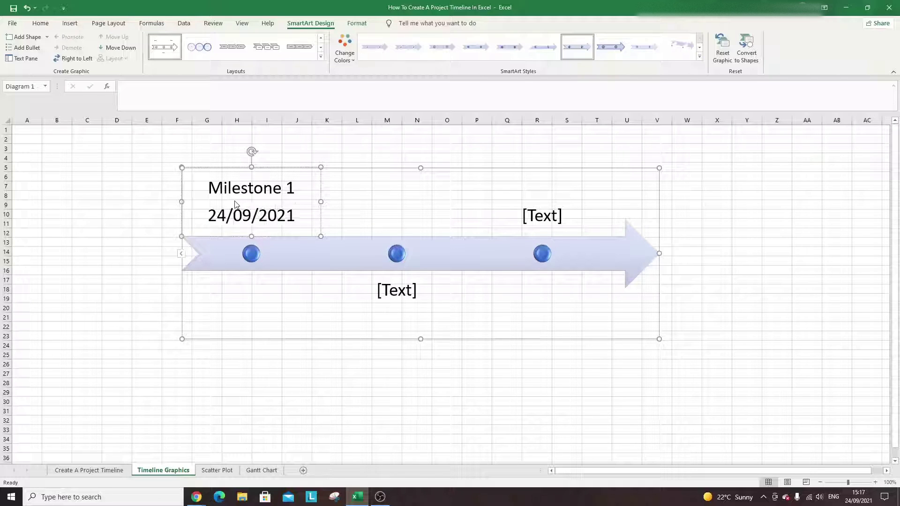
Label the middle timeline point below the arrow "Milestone 2"
left_click(383, 290)
type("Mi")
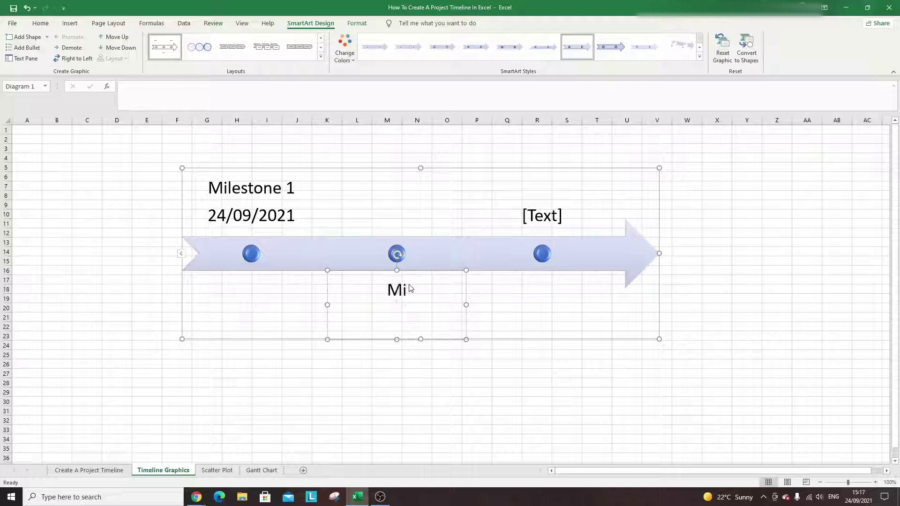
type("lestone 2")
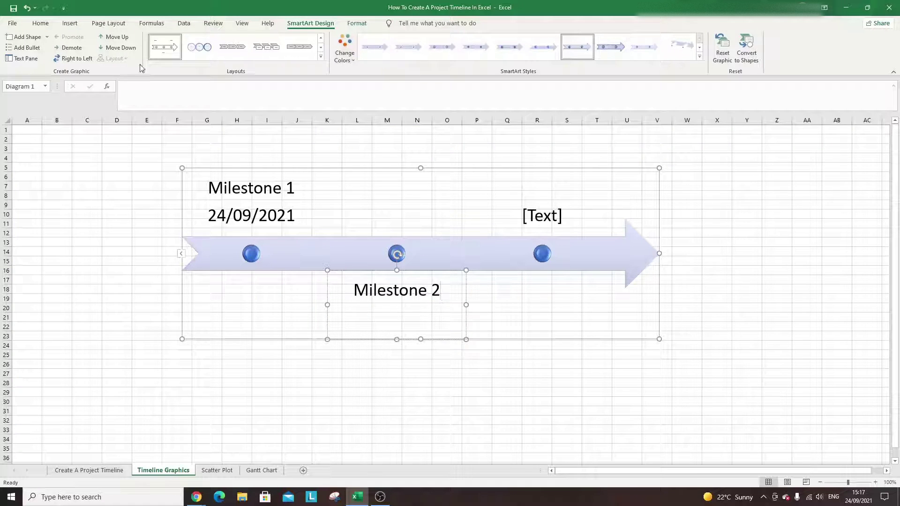
left_click(144, 185)
left_click(211, 188)
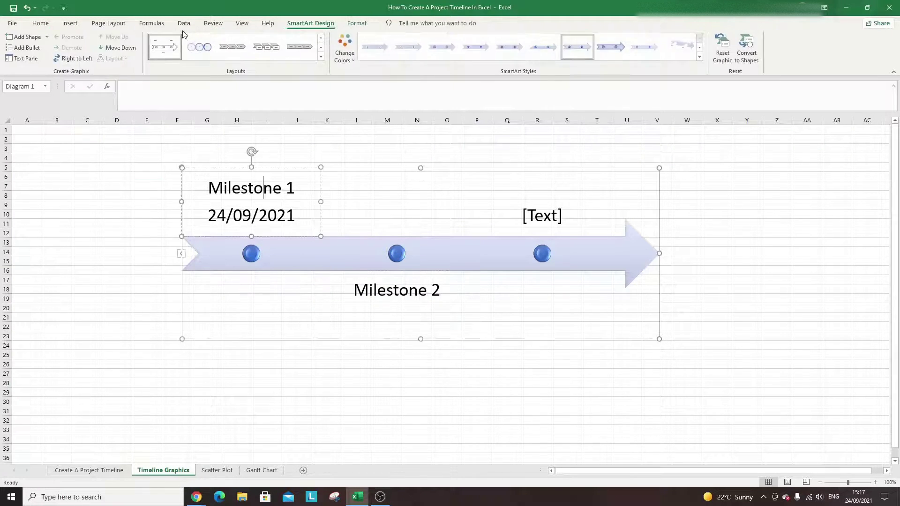
left_click(133, 172)
left_click(76, 24)
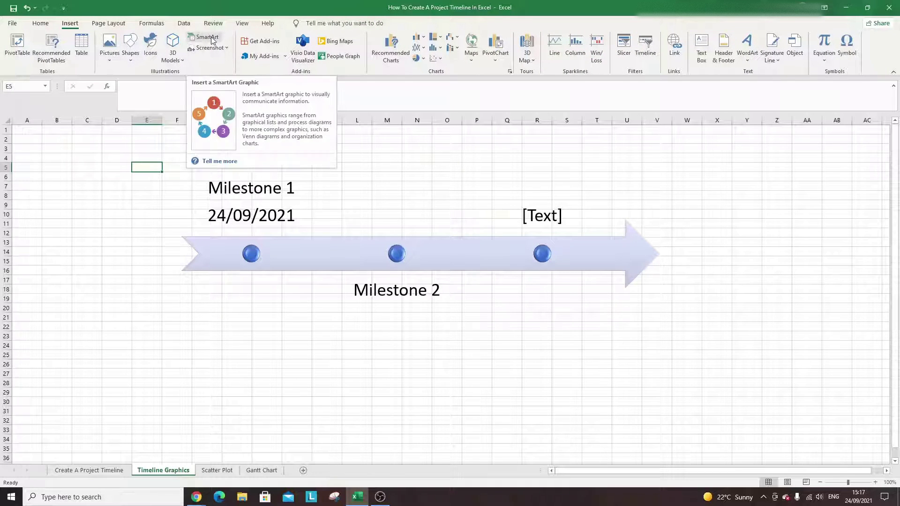
left_click(141, 197)
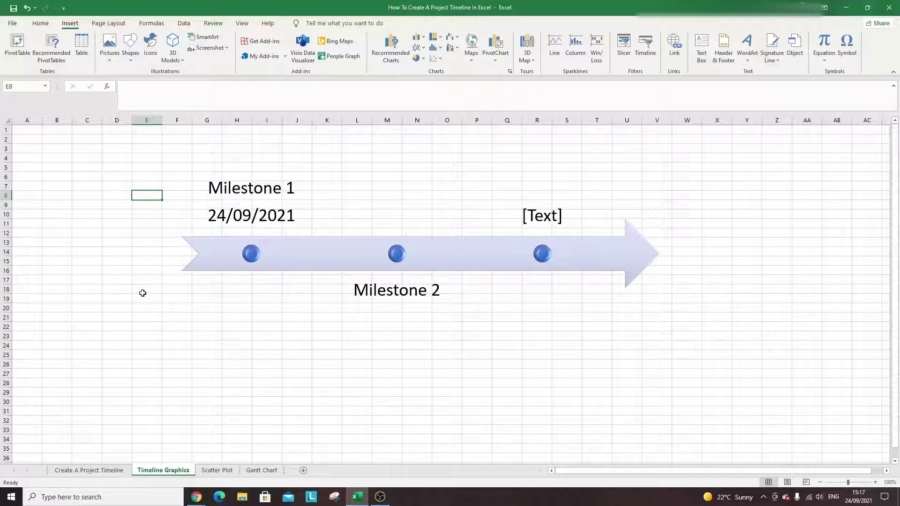
Open the Scatter Plot sheet and review its task names and project details
left_click(217, 470)
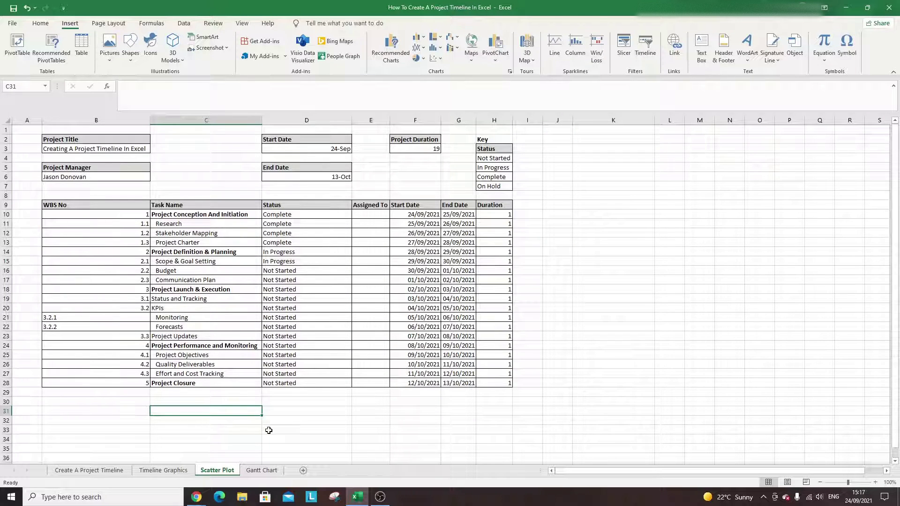
left_click(616, 335)
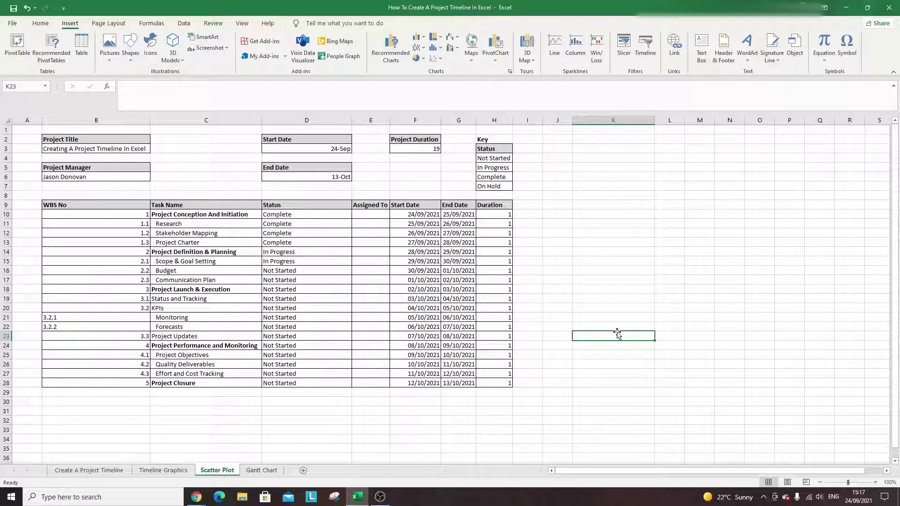
left_click_drag(185, 215, 206, 383)
left_click(213, 407)
left_click(88, 175)
left_click(181, 176)
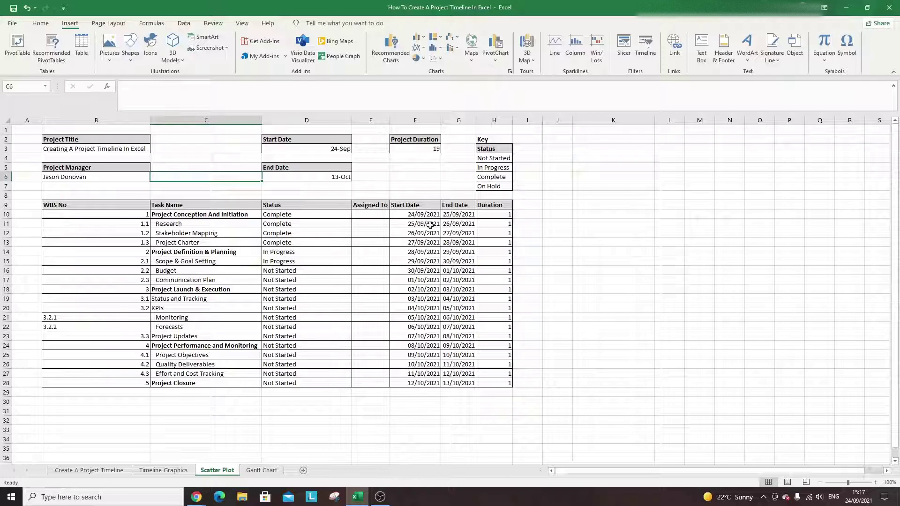
left_click(536, 240)
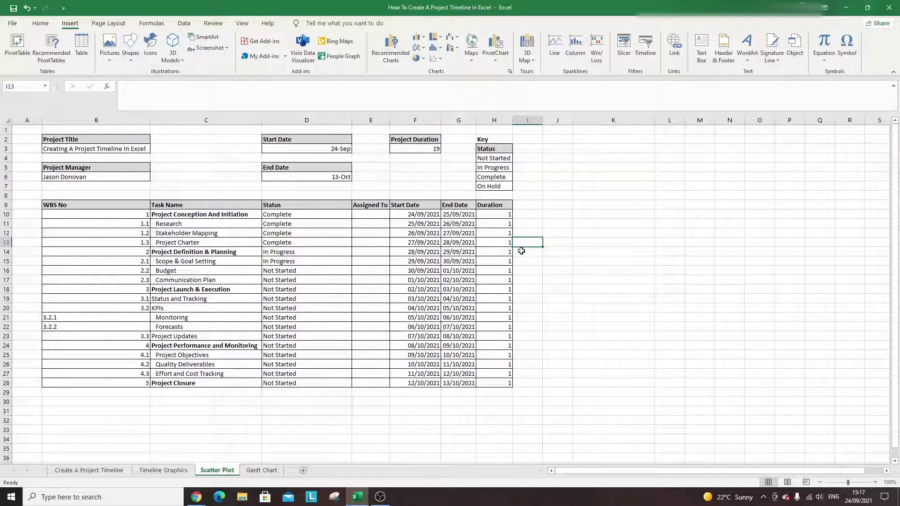
Examine the start and end dates in F10:G28, from the first task through Project Closure, and the project header fields
left_click(395, 214)
left_click_drag(395, 214, 458, 380)
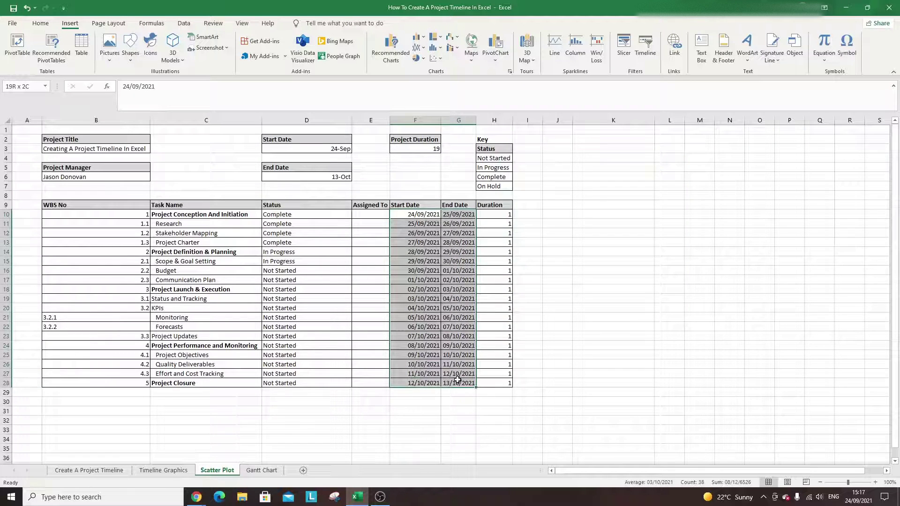
left_click(609, 364)
left_click(424, 214)
left_click(564, 235)
left_click(425, 214)
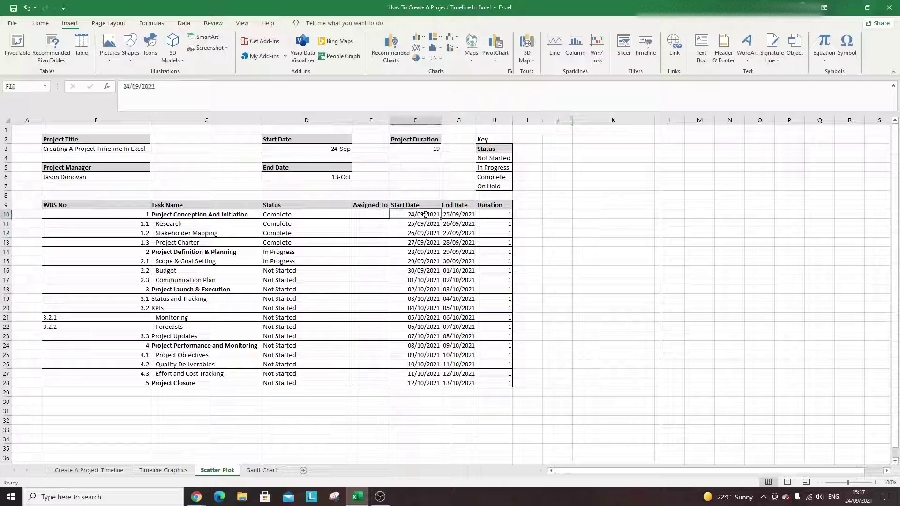
left_click(556, 234)
left_click_drag(429, 212, 469, 374)
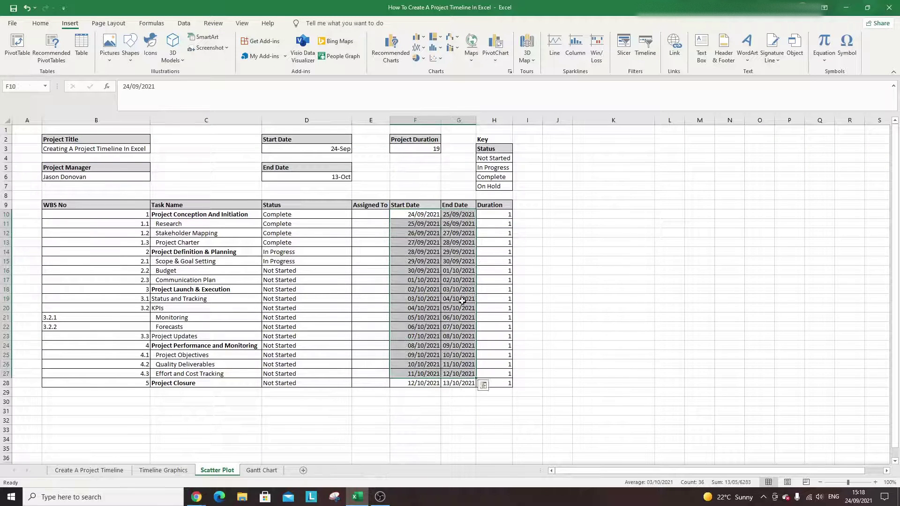
left_click(422, 214)
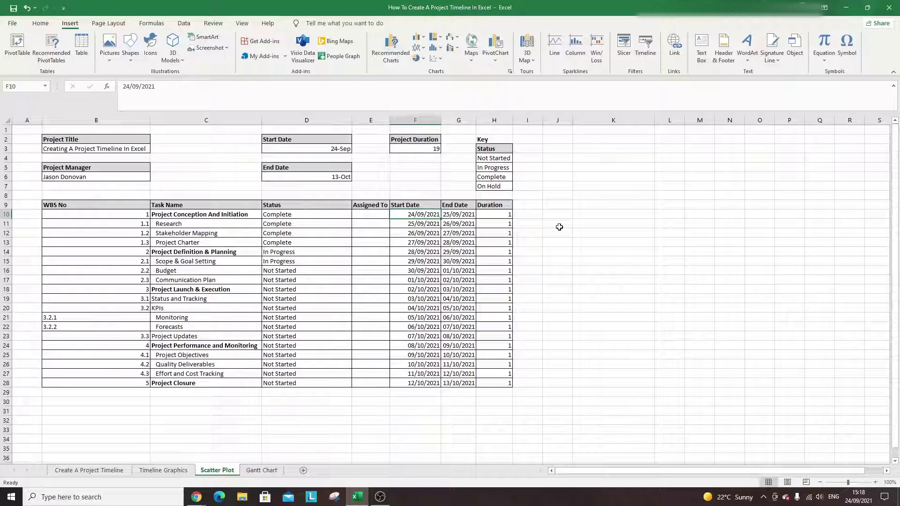
left_click(462, 382)
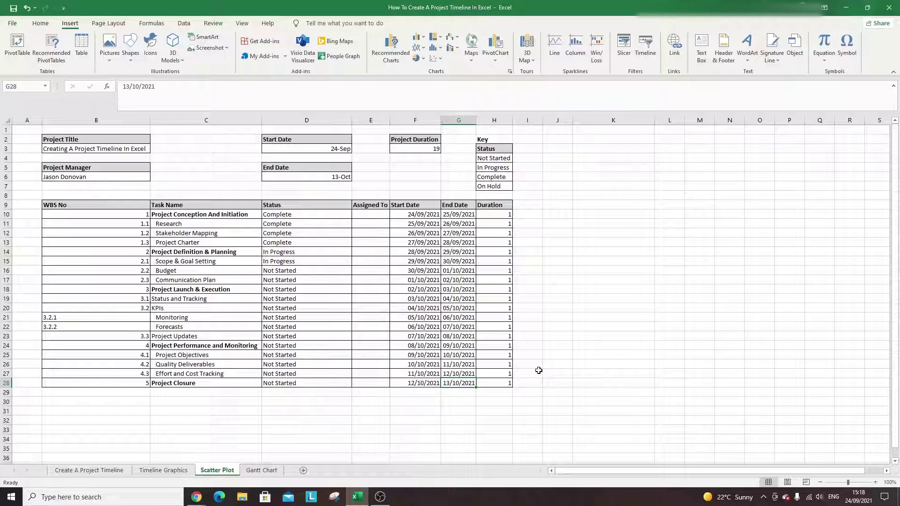
left_click(122, 156)
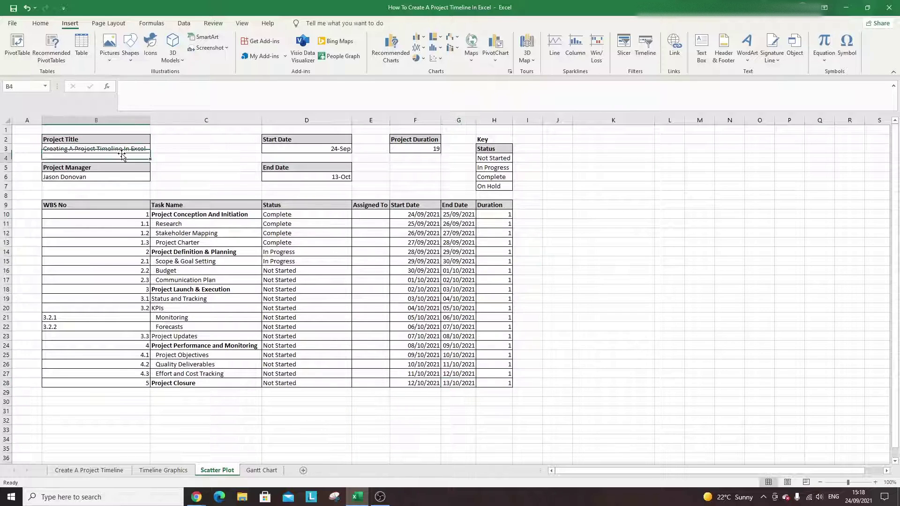
left_click(213, 173)
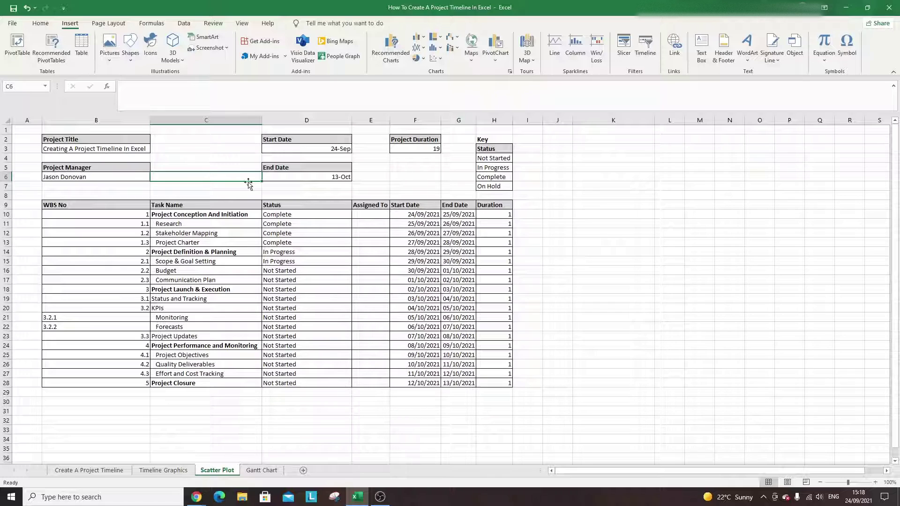
left_click(563, 243)
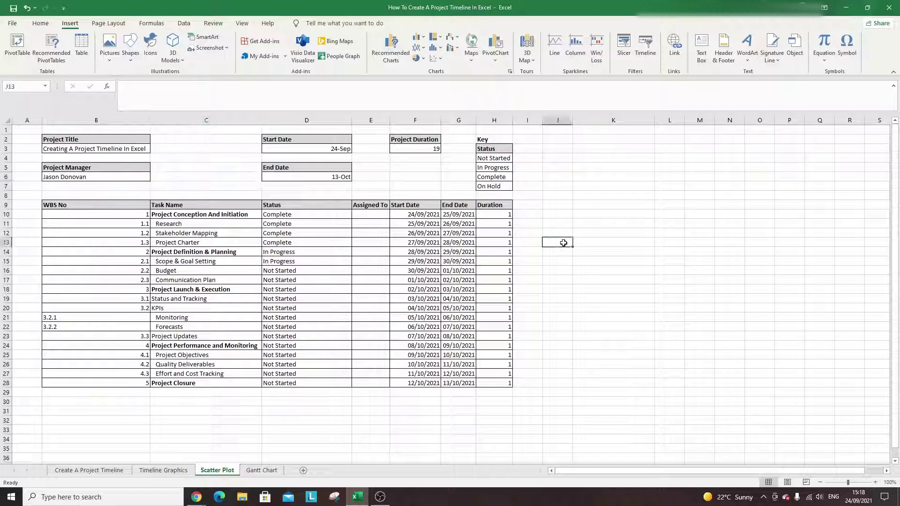
left_click(641, 261)
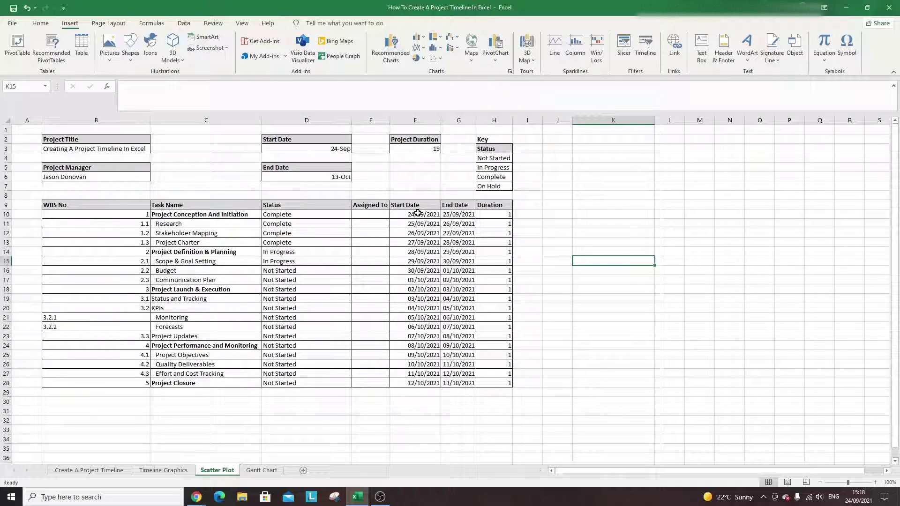
Insert a plain X Y (Scatter) chart from the start and end dates in F10:G28
left_click_drag(417, 213, 471, 382)
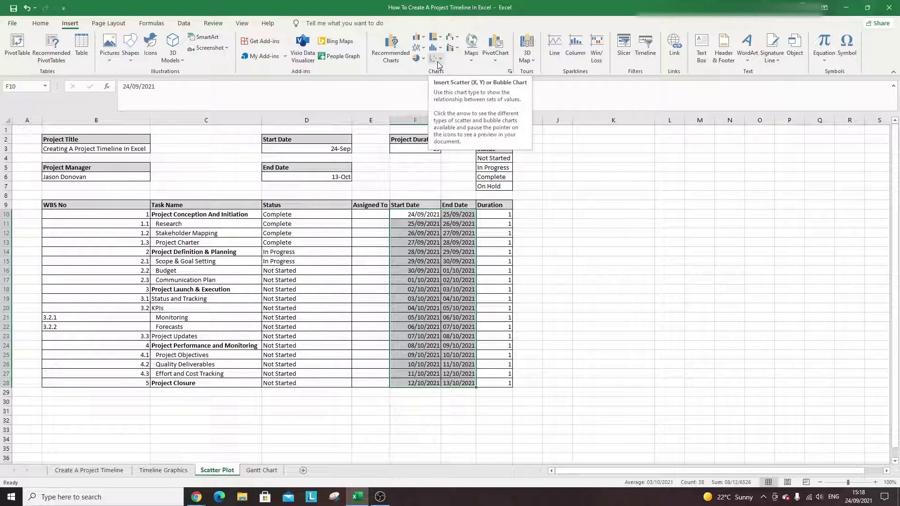
left_click(403, 56)
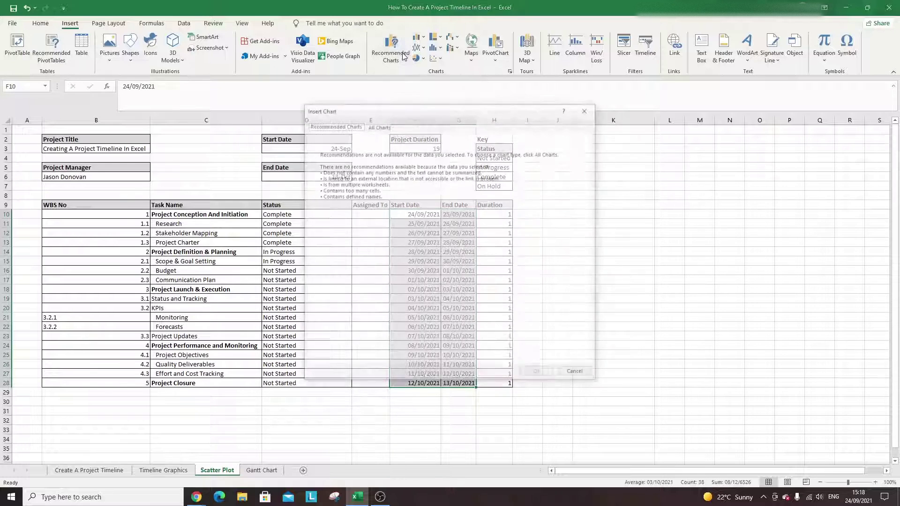
left_click(380, 125)
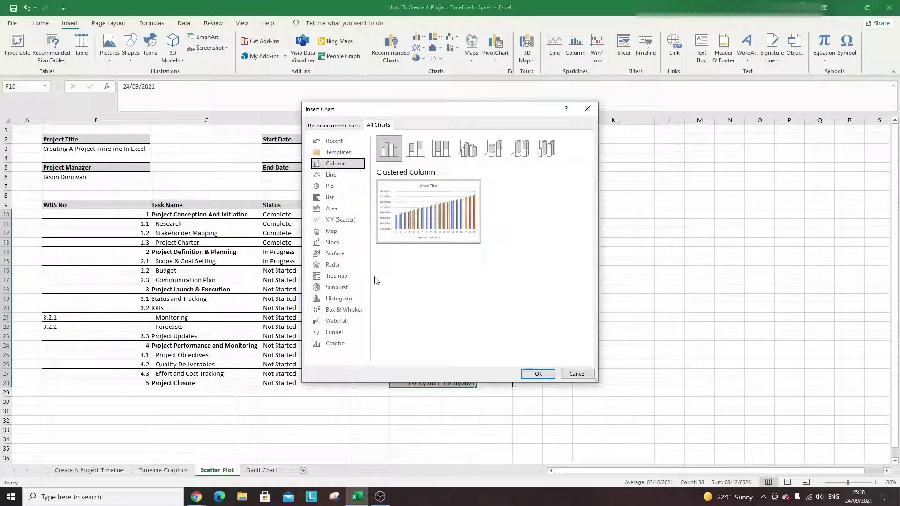
left_click(332, 220)
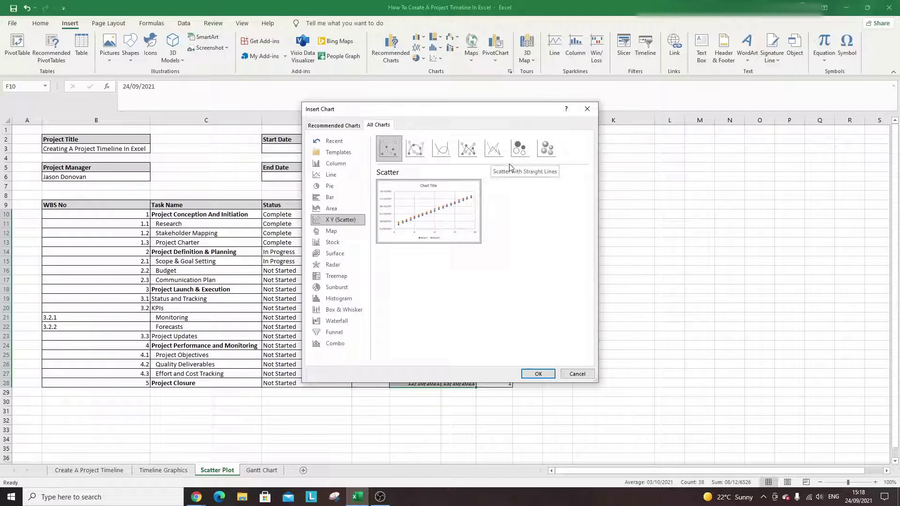
left_click(538, 374)
Move the scatter chart beside the task table and enlarge it to cover about J5:R29
left_click_drag(495, 233, 718, 171)
left_click_drag(787, 299, 881, 397)
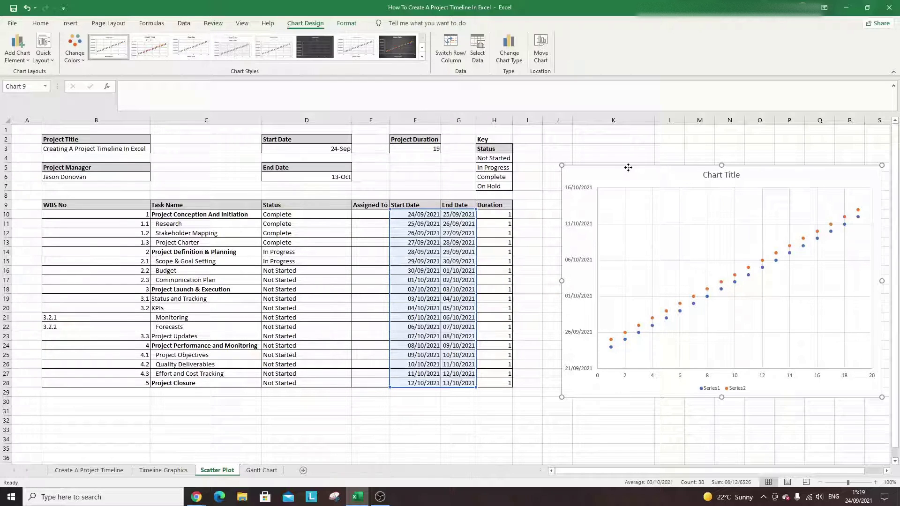
left_click_drag(626, 164, 610, 163)
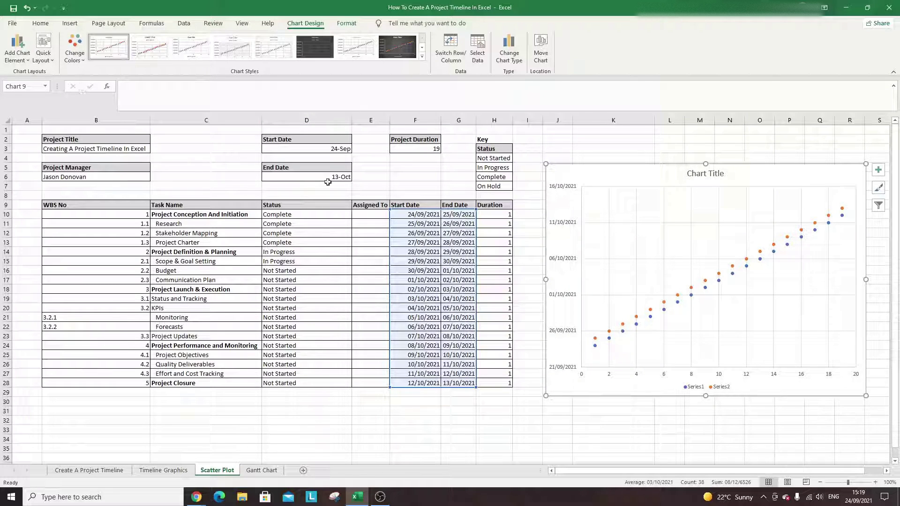
Change the start date of Project Conception And Initiation in F10 to 26/09/2021 and check its point on the scatter chart
left_click(566, 148)
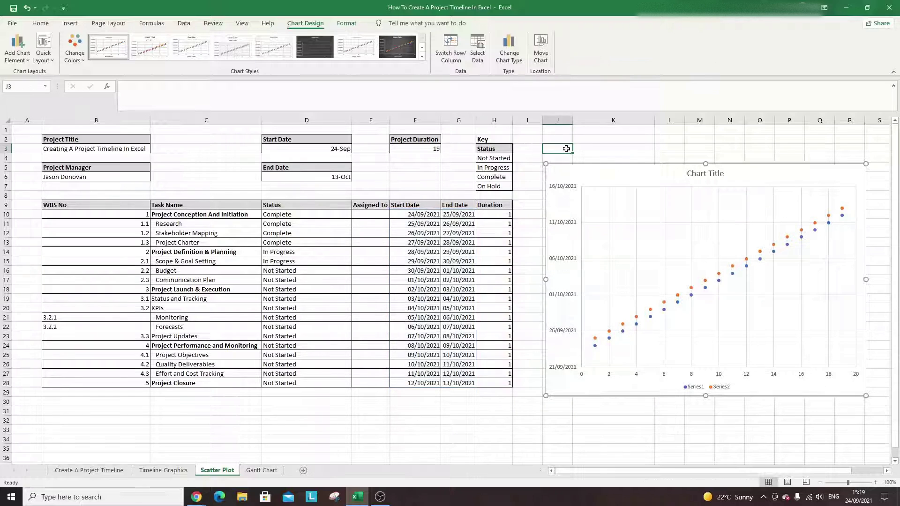
left_click(431, 217)
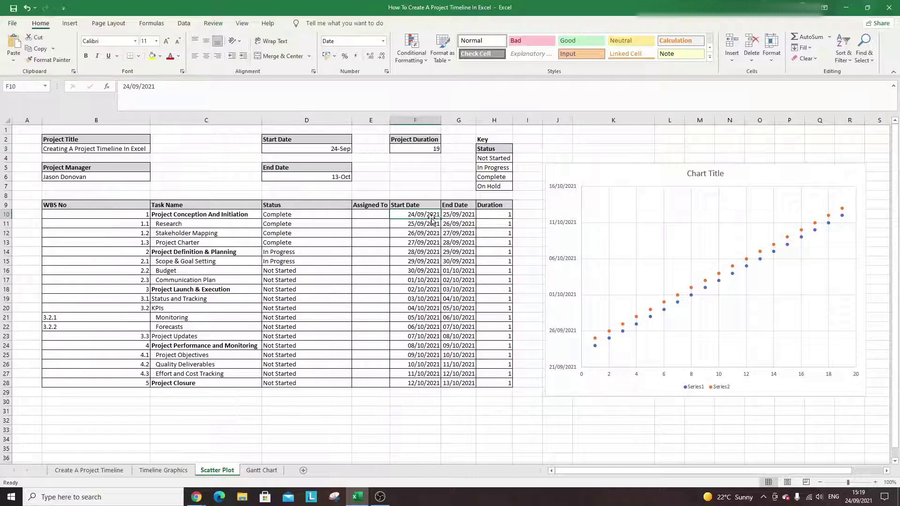
type("26")
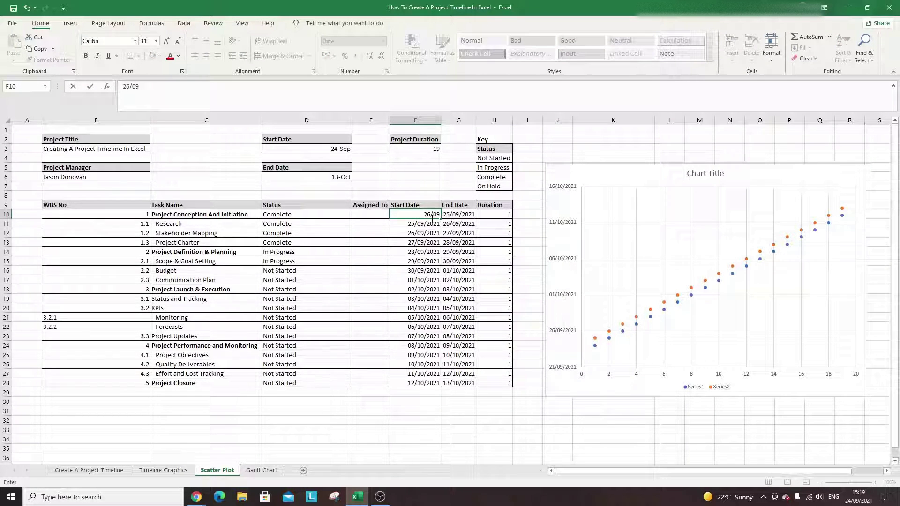
type("/09")
key("Return")
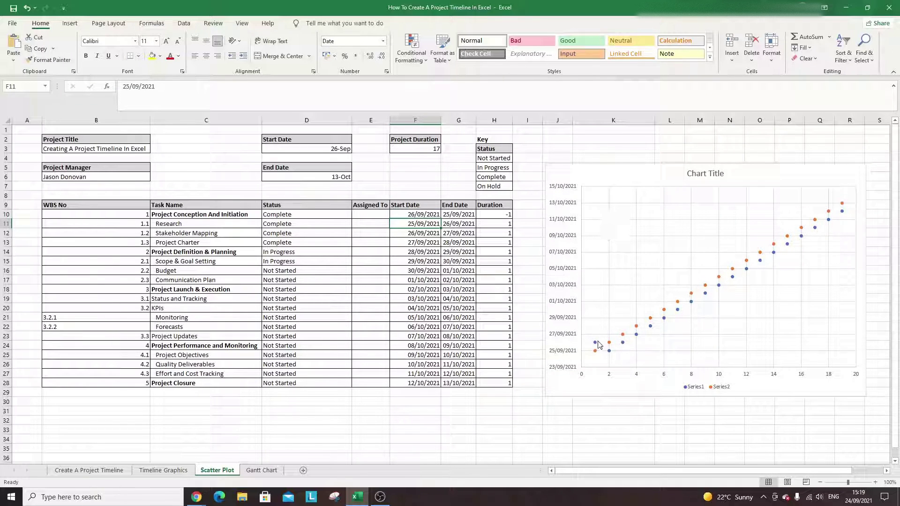
mouse_move(598, 344)
Set the start date of Project Conception And Initiation in F10 back to 24/09/2021
left_click(427, 215)
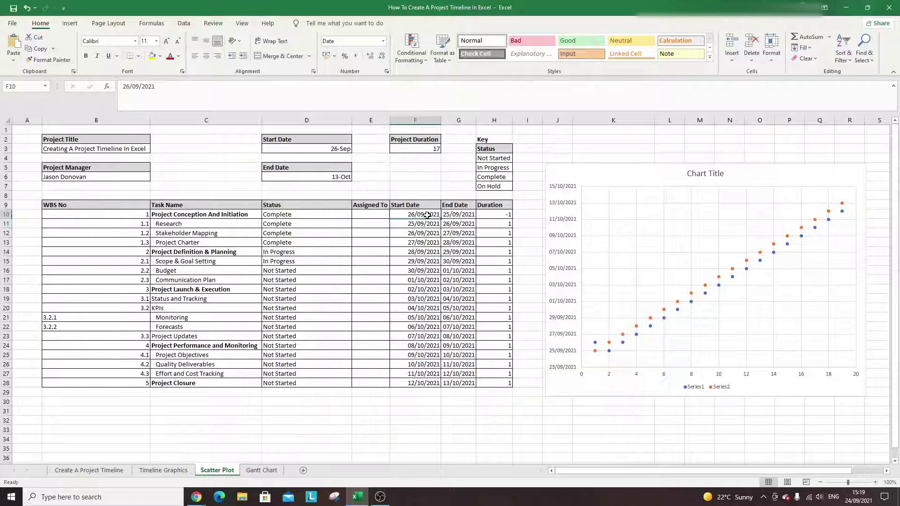
type("24/09/2021")
key("Return")
Set the end date of Project Conception And Initiation in G10 to 29/09/2021
left_click(461, 214)
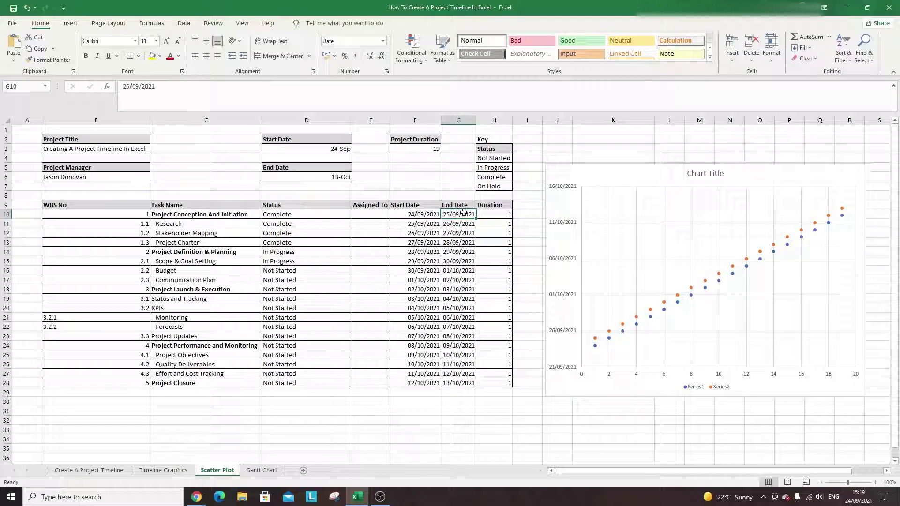
type("29/09/2021")
key("Return")
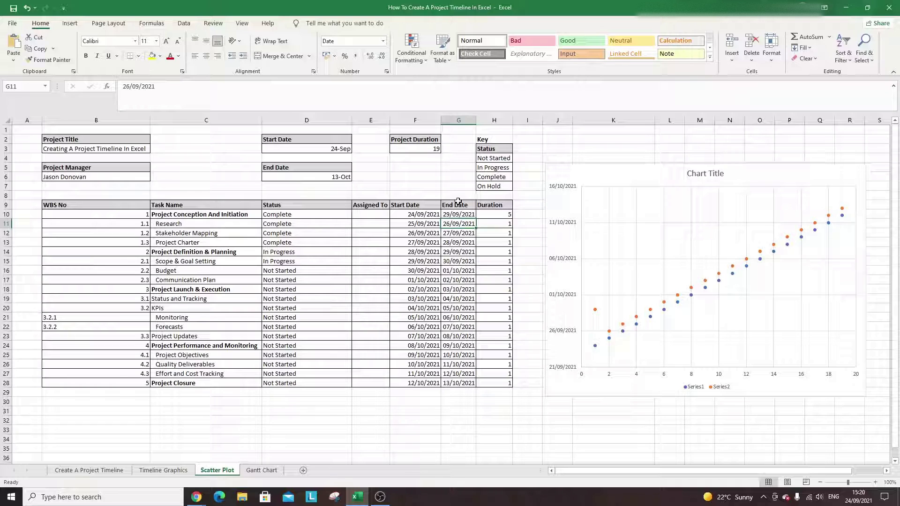
Open the Gantt Chart sheet and review its project header fields, task names and statuses
left_click(261, 470)
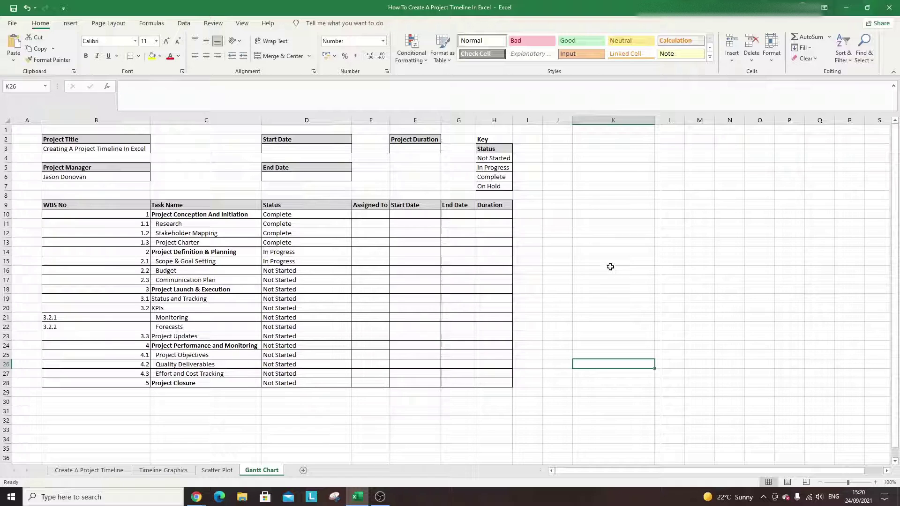
left_click(104, 178)
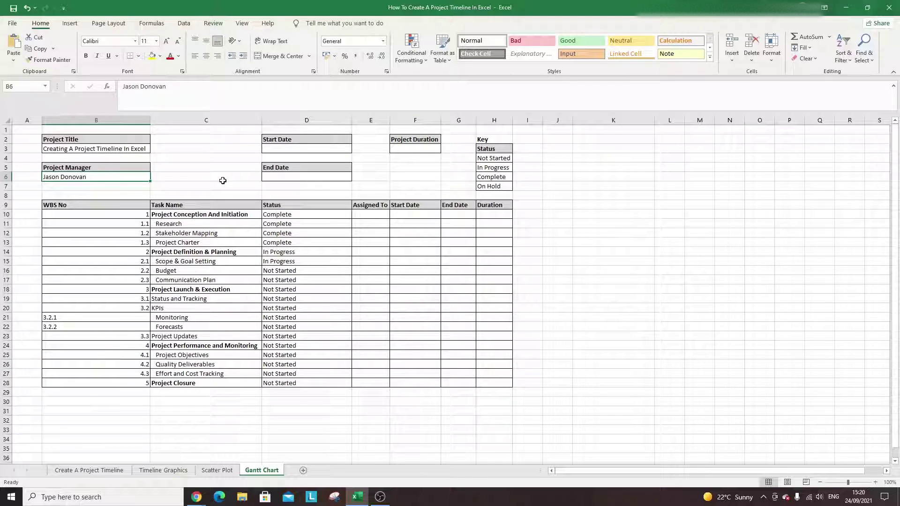
left_click(658, 281)
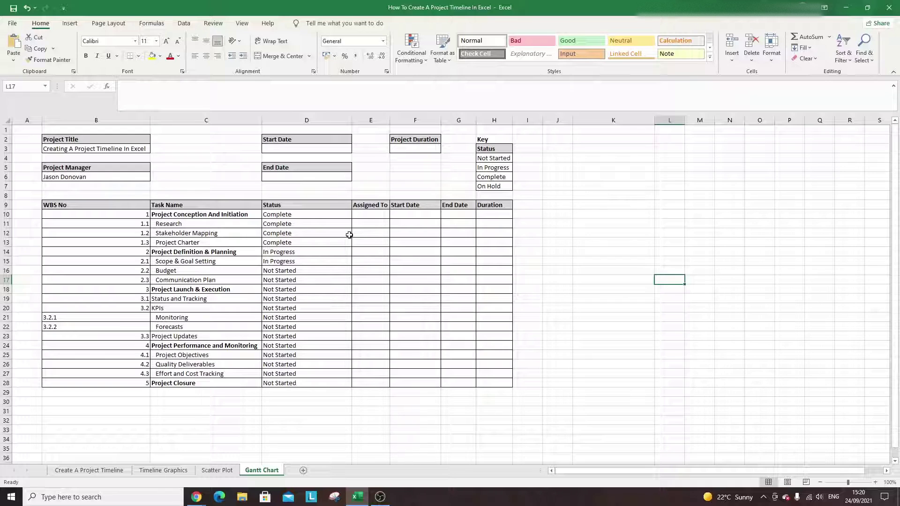
left_click_drag(235, 216, 293, 281)
left_click(606, 278)
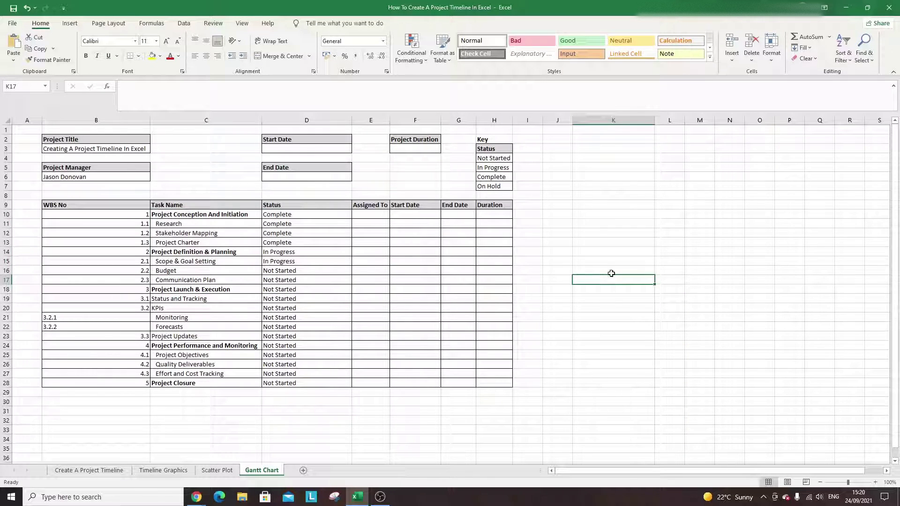
left_click_drag(213, 217, 221, 317)
left_click(349, 318)
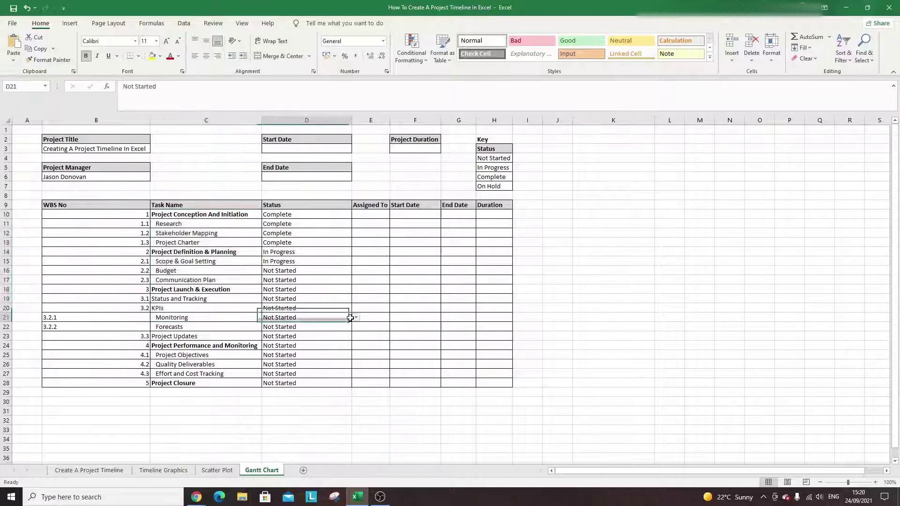
Enter 24/09/2021 and 27/09/2021 as the start and end dates of Project Conception And Initiation, and 26/09/2021 as the Research start date
left_click(384, 221)
left_click(412, 212)
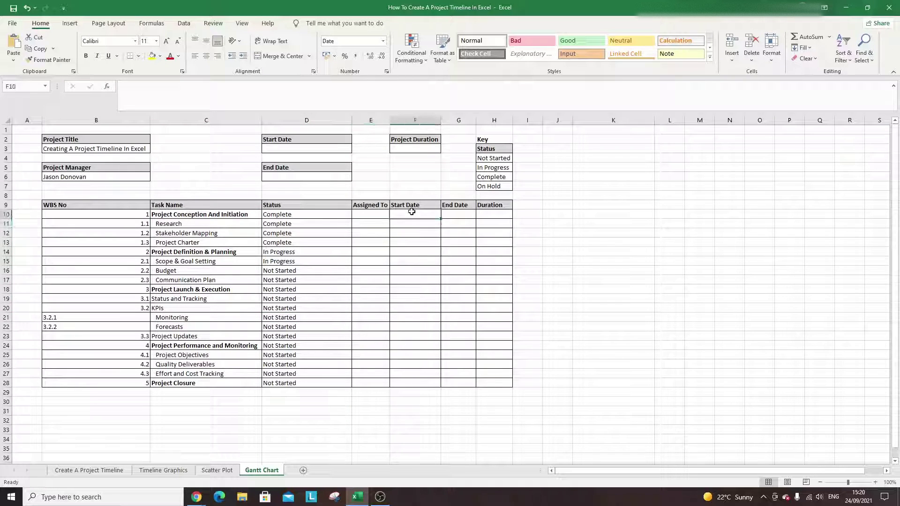
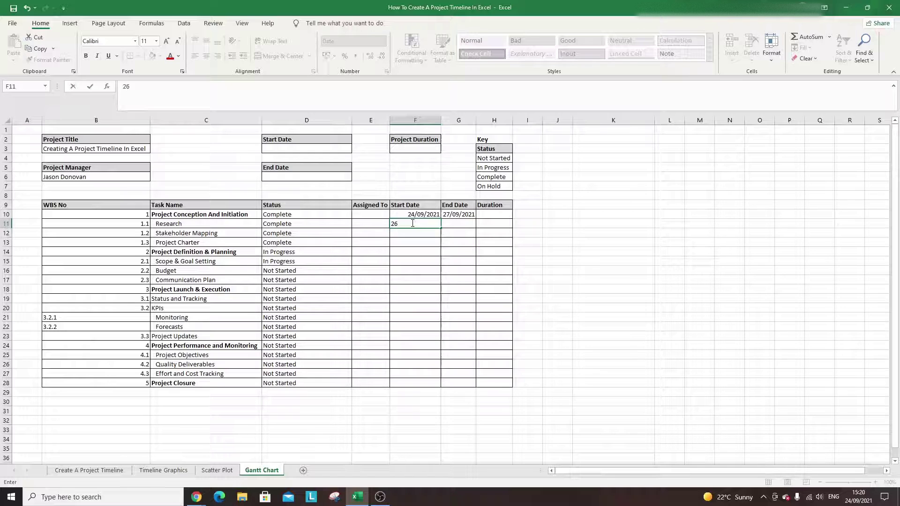
type("/09")
key("Return")
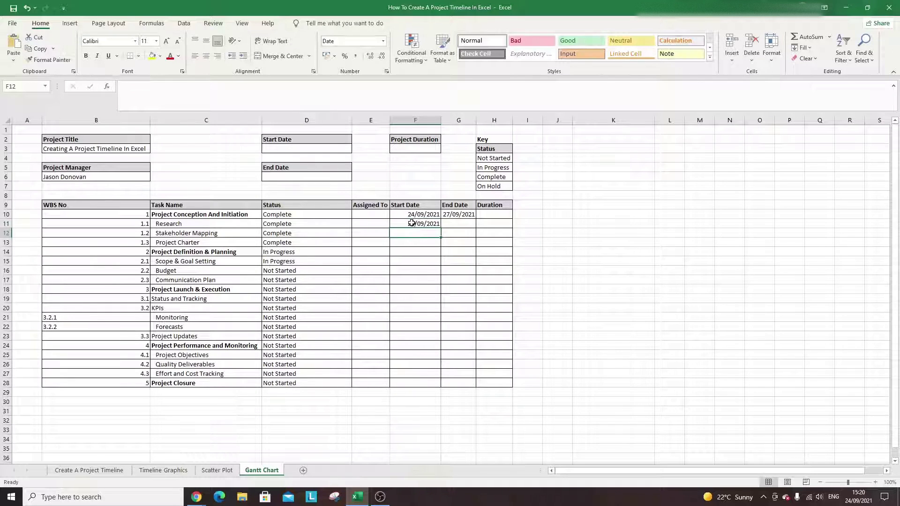
Calculate the Research end date in G11 as five days after its start with =F11+5
left_click(448, 224)
type("=")
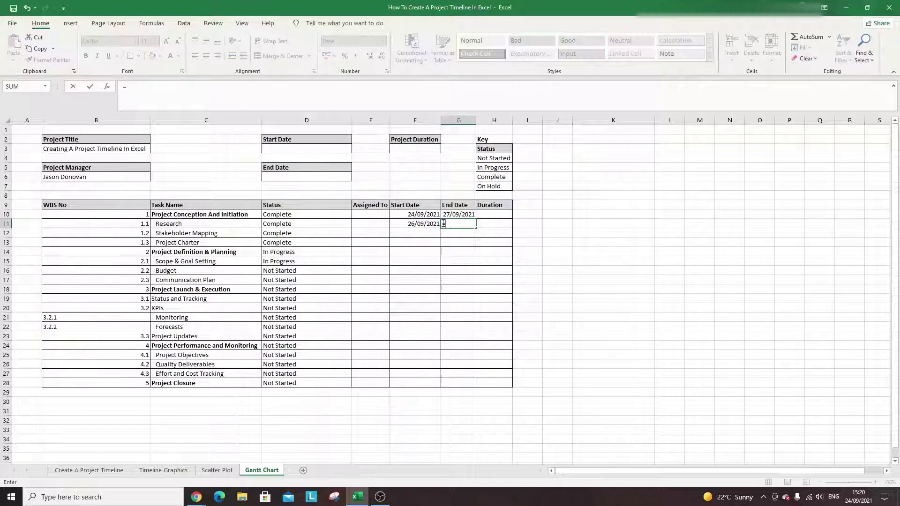
left_click(425, 224)
type("+")
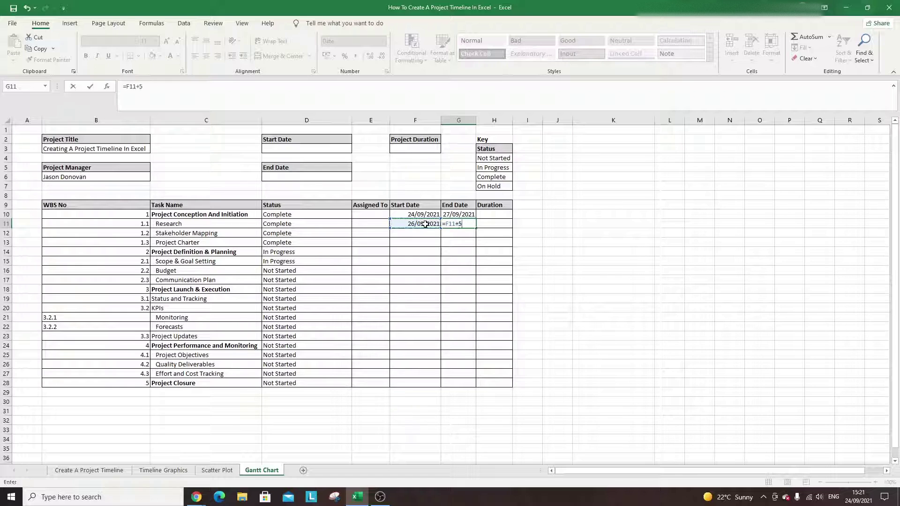
type("5")
key("Return")
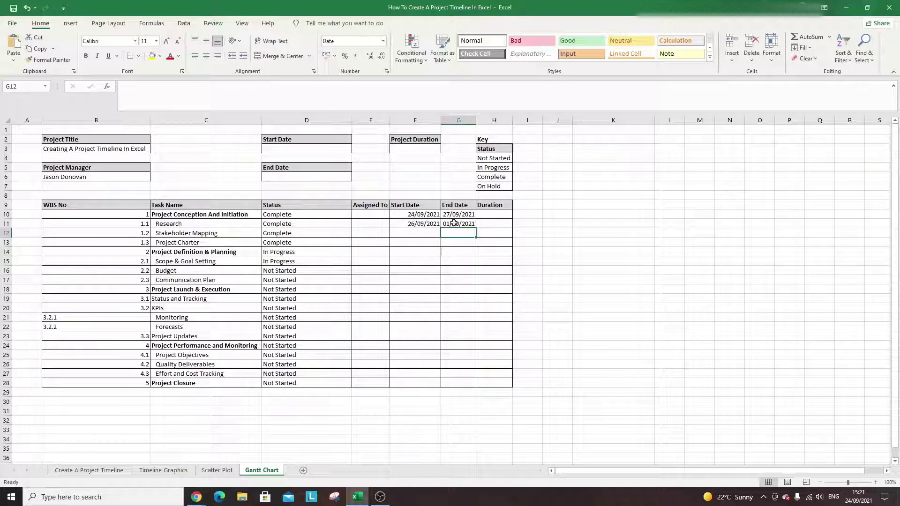
Try calculating the first task's duration in H10 with =F10-G10
left_click(492, 213)
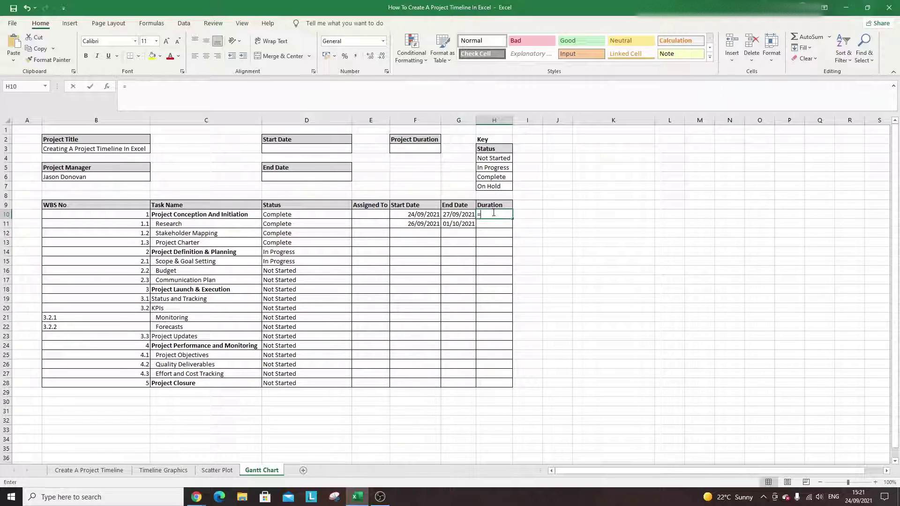
type("=")
left_click(428, 214)
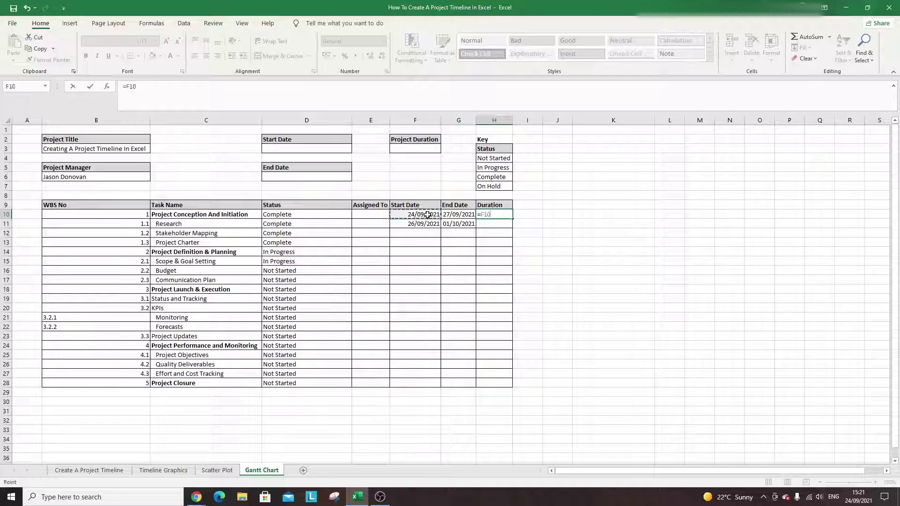
type("-")
left_click(458, 214)
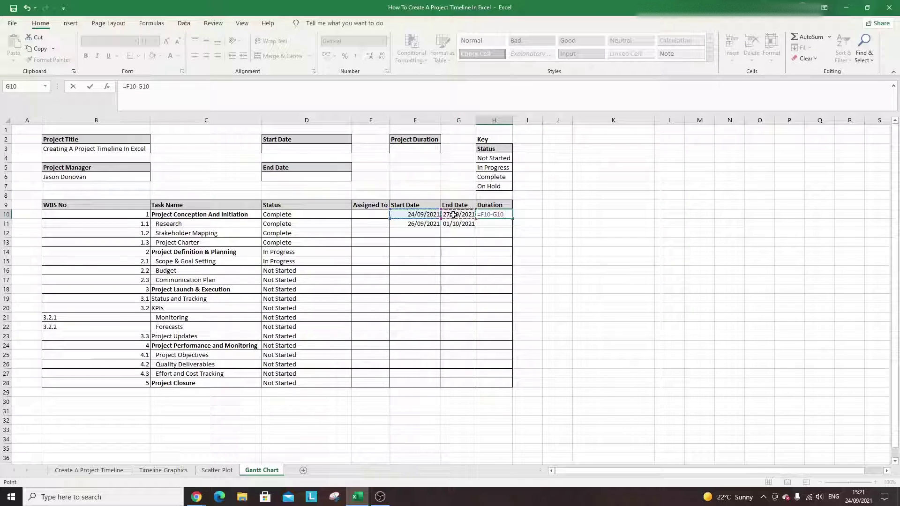
key("Return")
Calculate the first task's duration in H10 with =G10-F10 and fill the formula down to the Research row
left_click(480, 214)
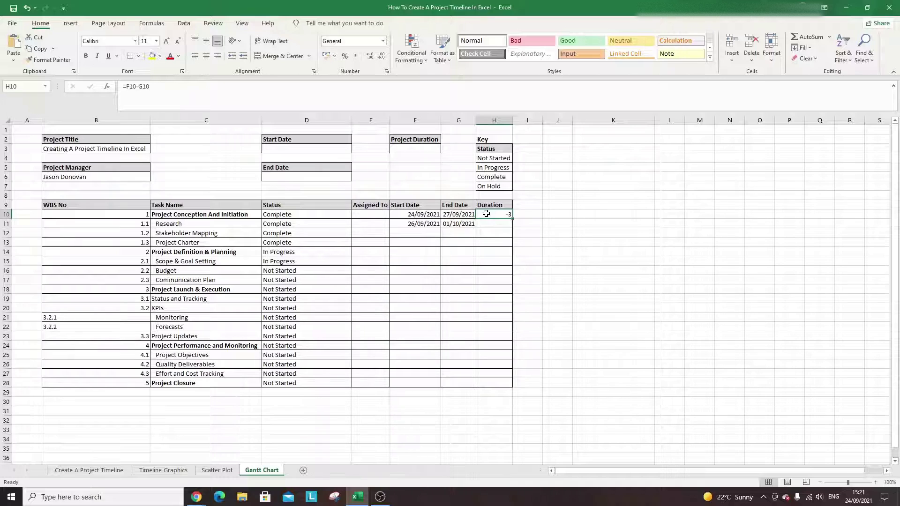
type("=")
left_click(462, 214)
type("-")
left_click(424, 214)
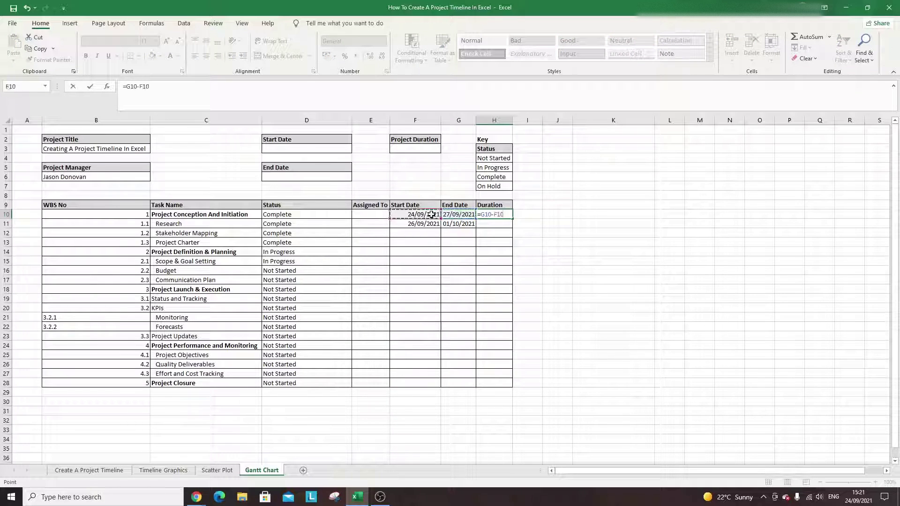
key("Return")
left_click(510, 214)
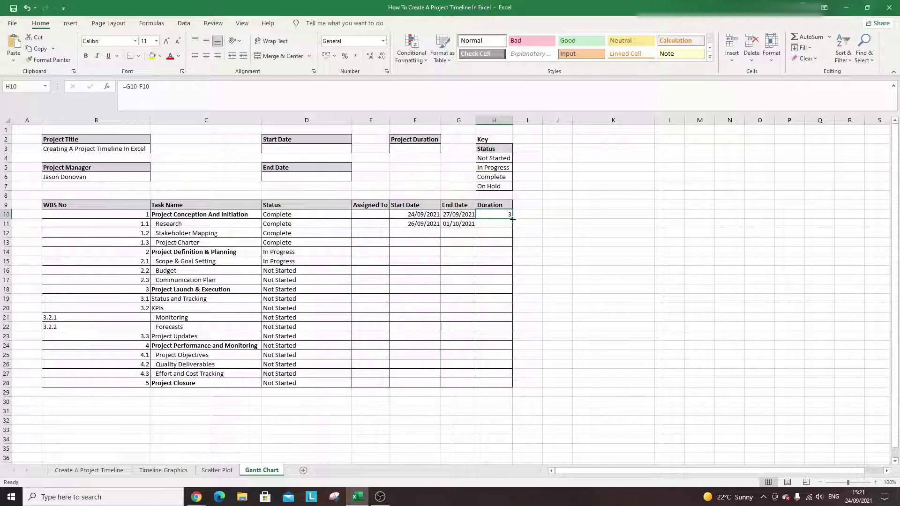
left_click_drag(512, 219, 512, 228)
Enter the start dates 29/09 for Stakeholder Mapping, 01/10 for Project Charter and 10/10 for Project Definition & Planning
left_click(424, 233)
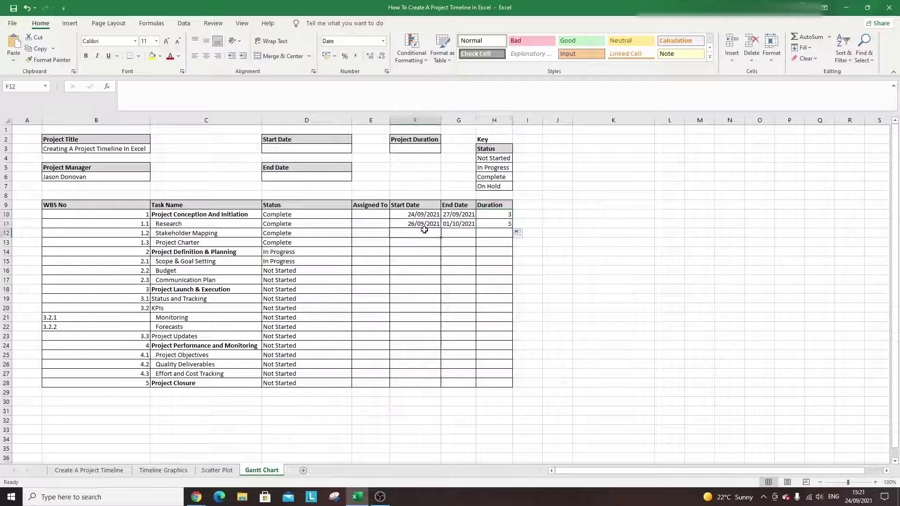
type("29/09")
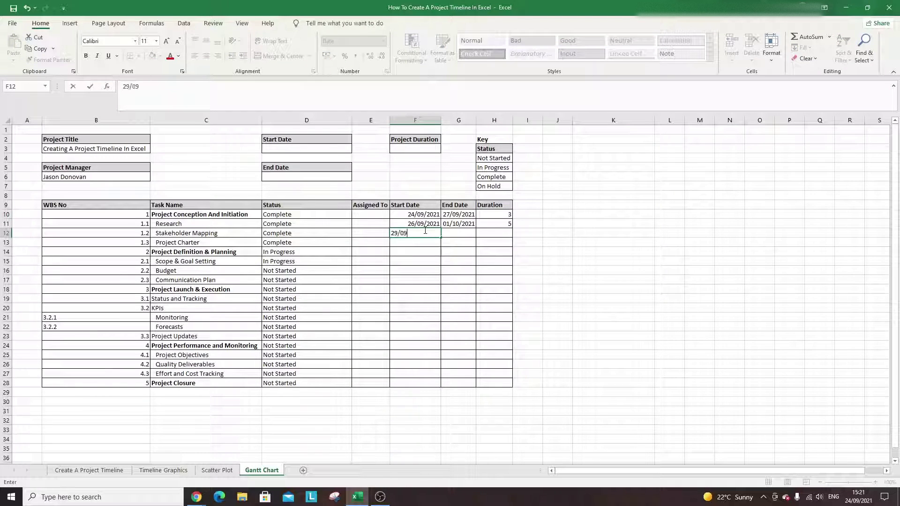
key("Return")
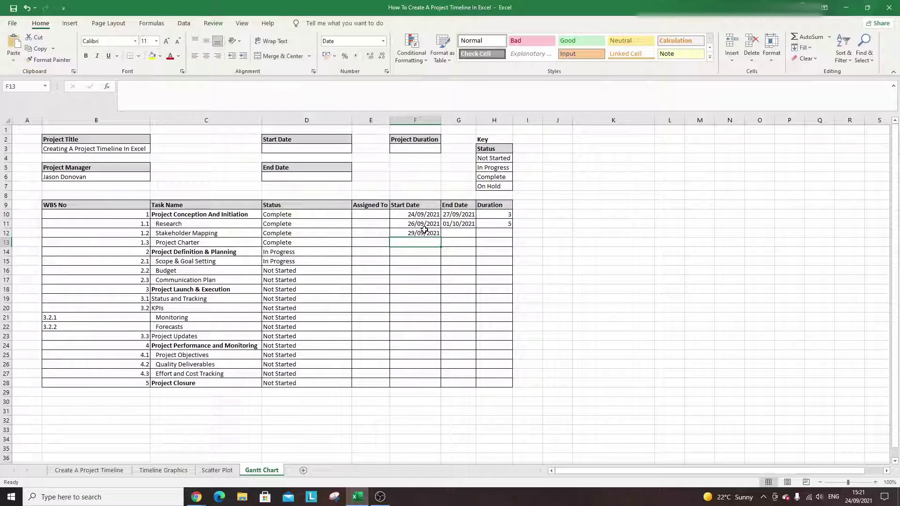
type("01/10")
key("Return")
type("10/10")
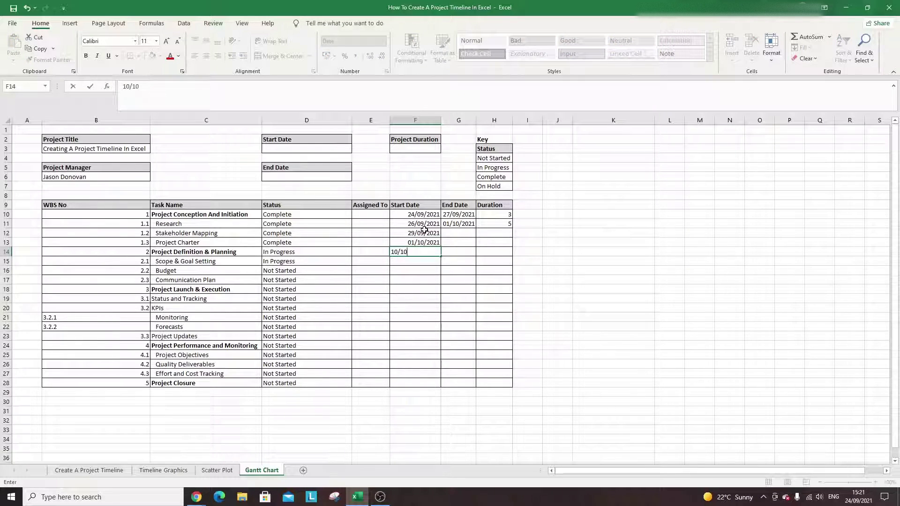
key("Return")
Enter the start dates 15/10 for Scope & Goal Setting, 30/10 for Budget and 25/11 for Communication Plan
type("5/0")
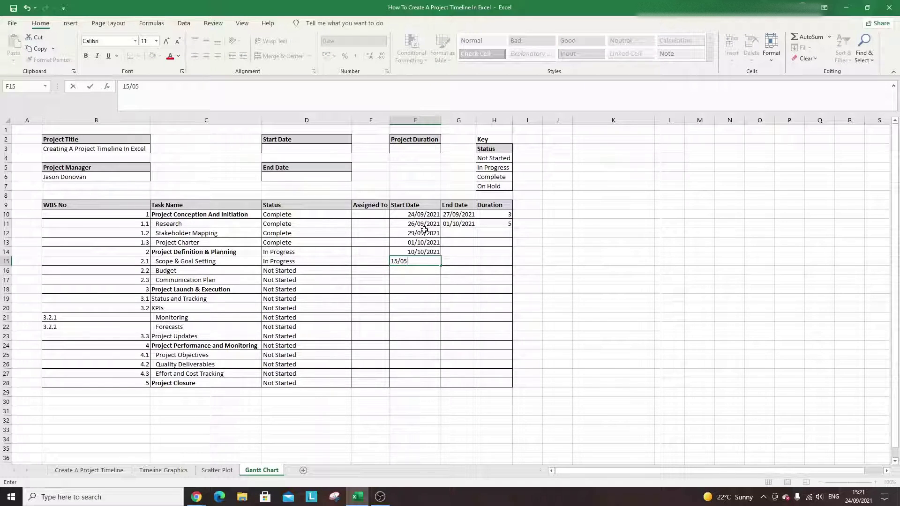
type("5")
key("BackSpace")
key("BackSpace")
type("10")
key("Return")
type("30/10")
key("Return")
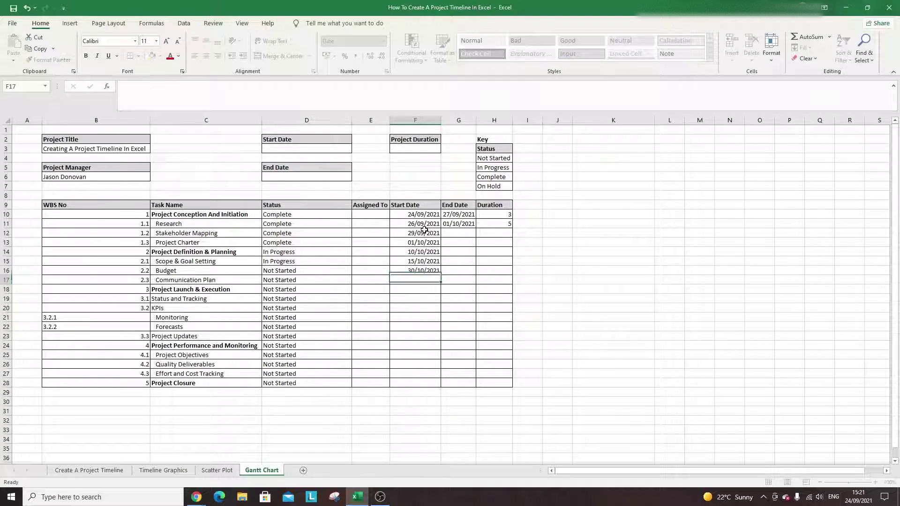
type("25/11")
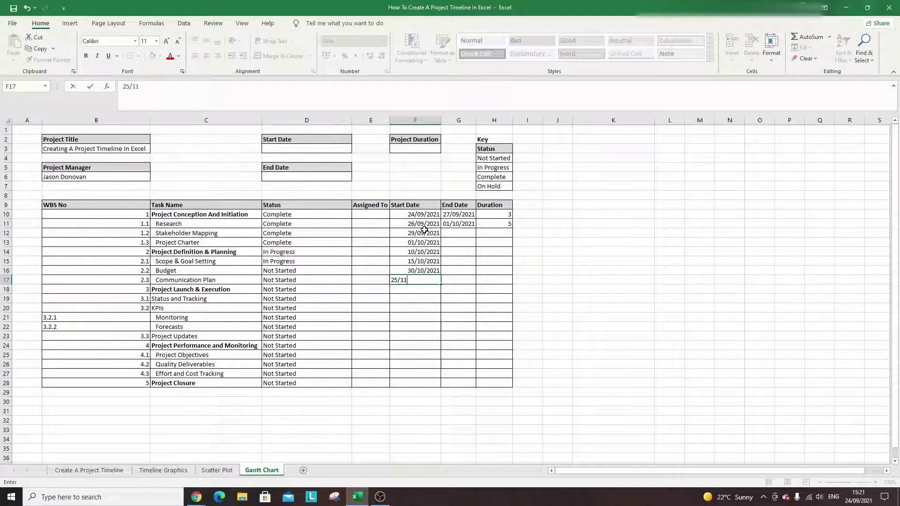
key("Return")
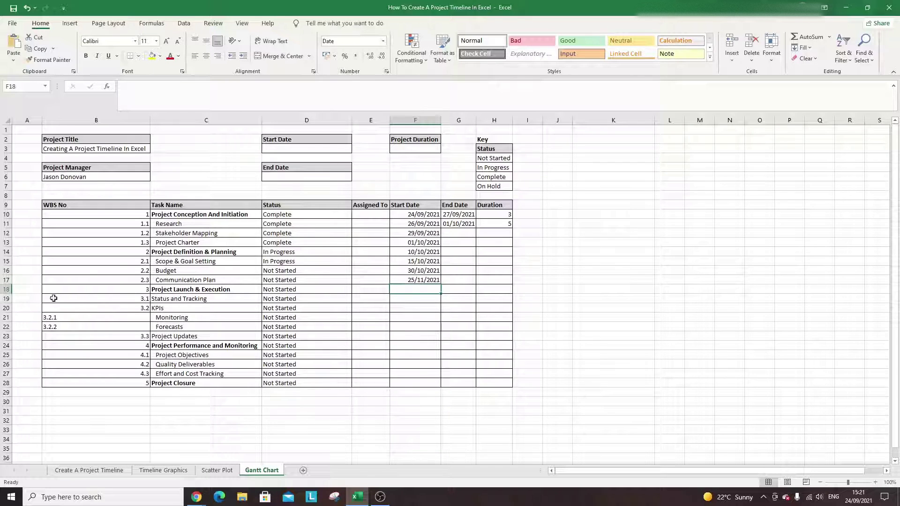
Delete rows 18 to 28, from Project Launch & Execution down to Project Closure
left_click(5, 289)
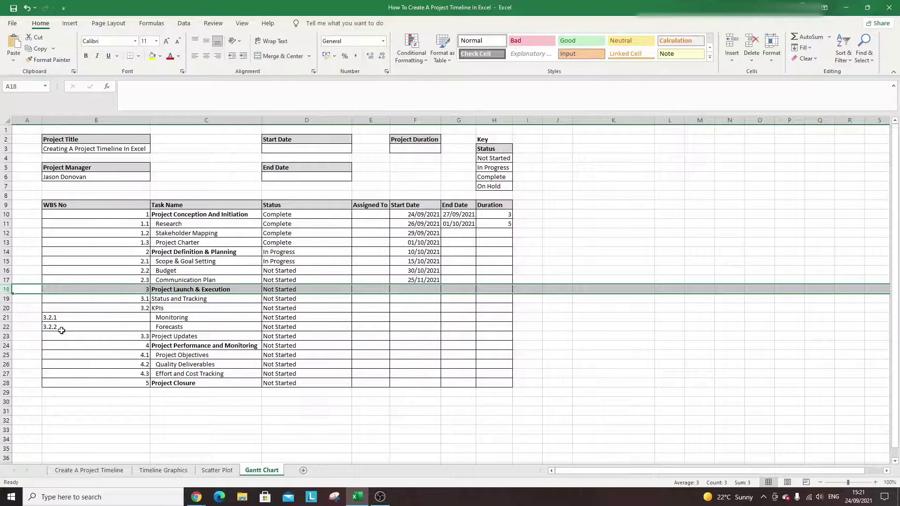
left_click(6, 382, "shift")
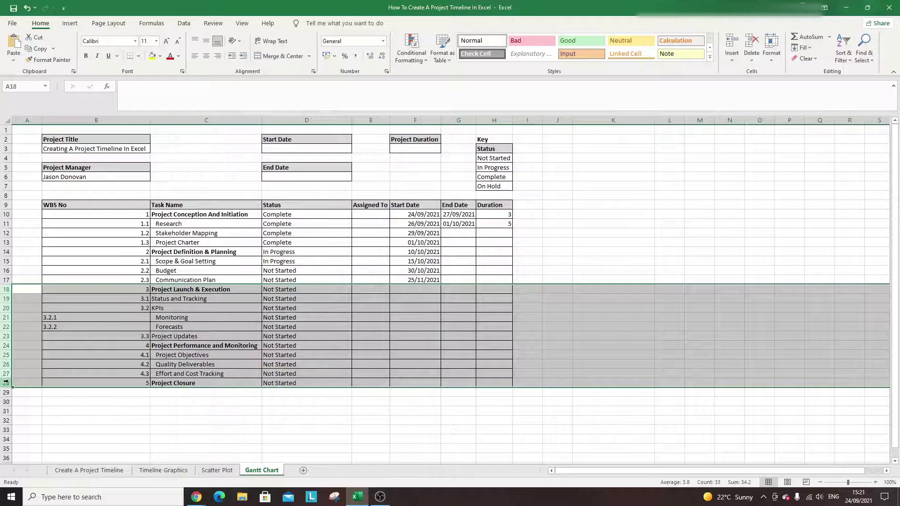
right_click(6, 347)
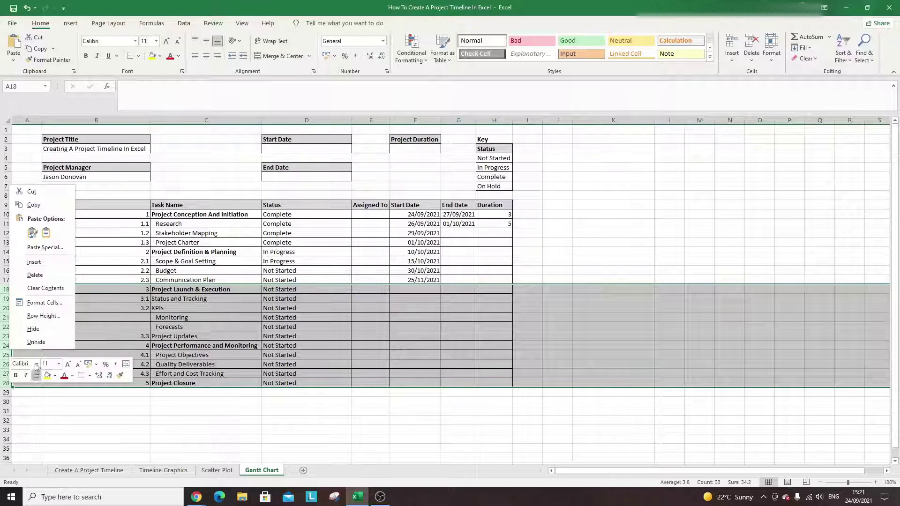
left_click(50, 275)
Fill the End Date formulas in G10:G11 down to the Communication Plan row in G17
left_click(465, 231)
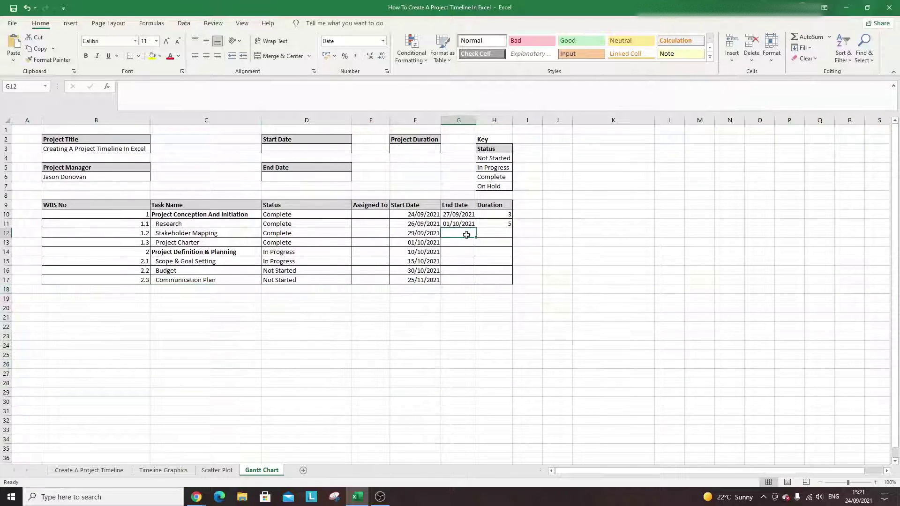
left_click(463, 224)
left_click(467, 233)
left_click_drag(458, 214, 477, 281)
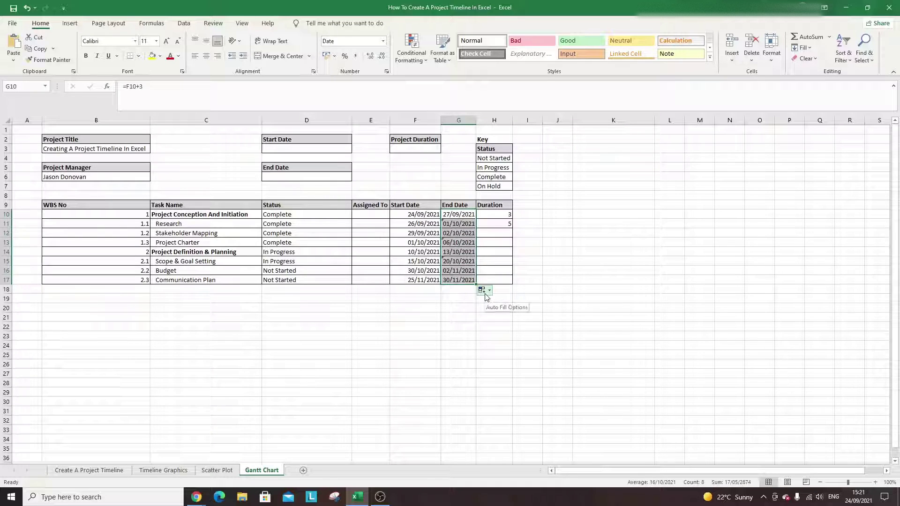
left_click(557, 262)
Fill the Duration formulas from H10 down to H17 and check the copied formulas
left_click(496, 224)
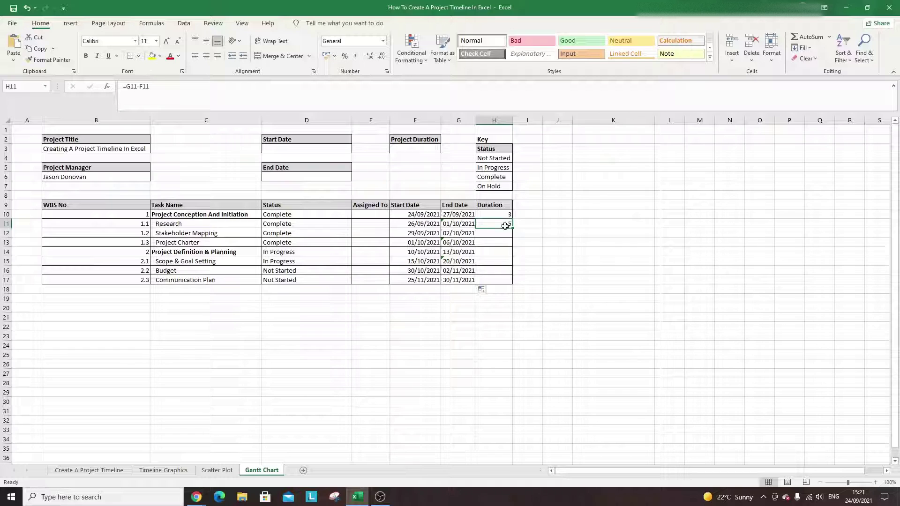
left_click_drag(509, 214, 514, 279)
left_click(544, 298)
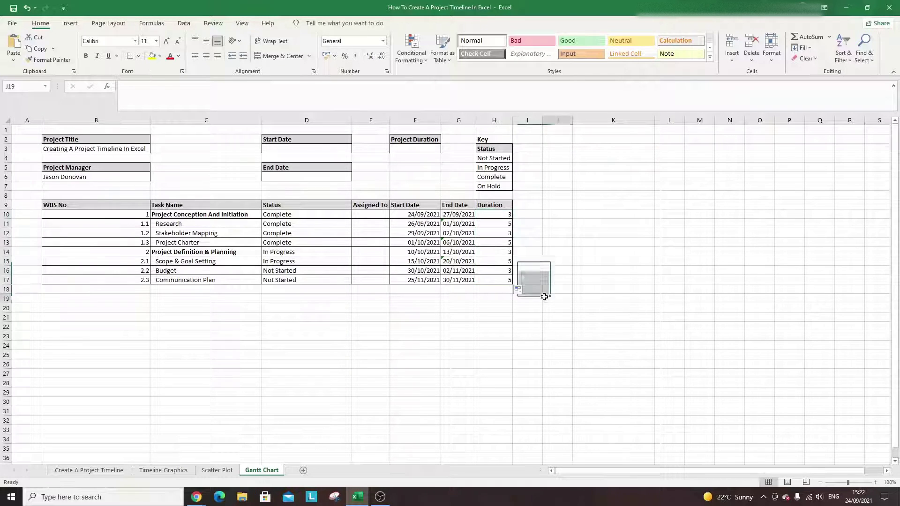
left_click(498, 233)
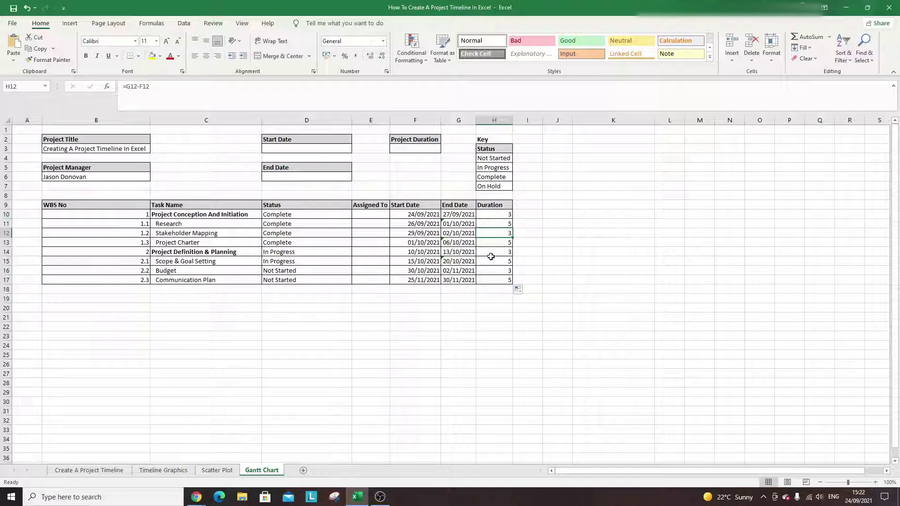
left_click(497, 246)
left_click(501, 253)
left_click(503, 260)
left_click(536, 269)
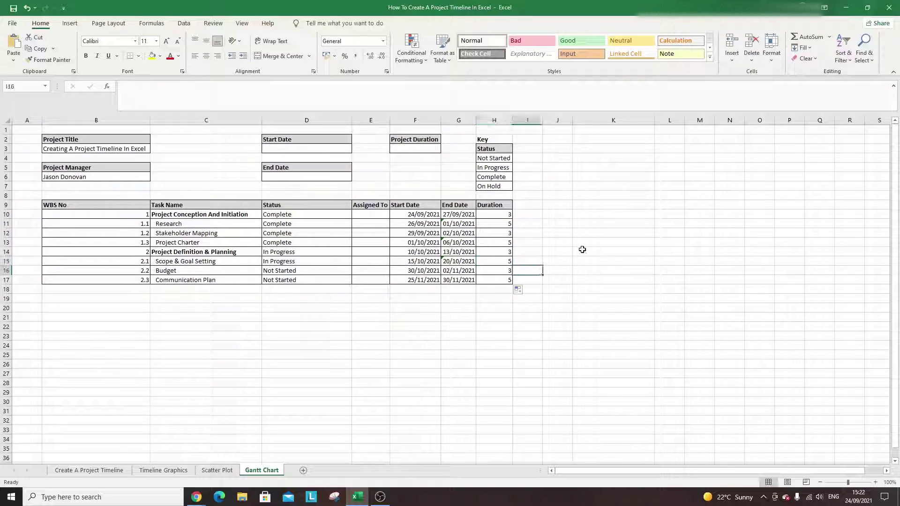
Link the project Start Date in D3 with =F10 and the project End Date in D6 with =G17
left_click(285, 147)
type("=")
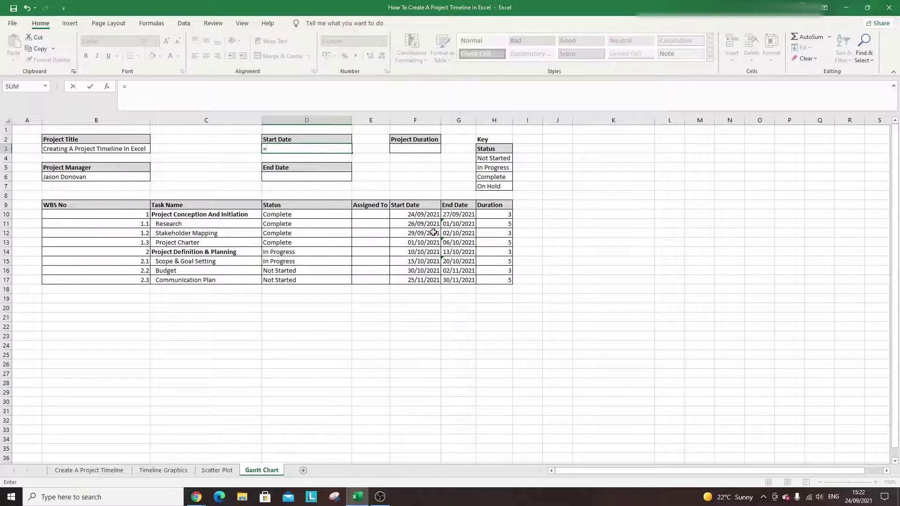
left_click(421, 214)
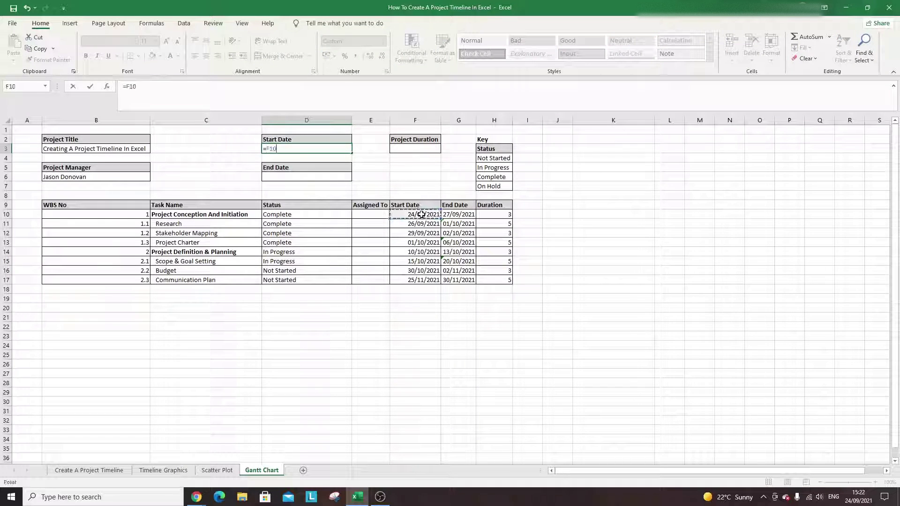
key("Return")
left_click(305, 177)
type("=")
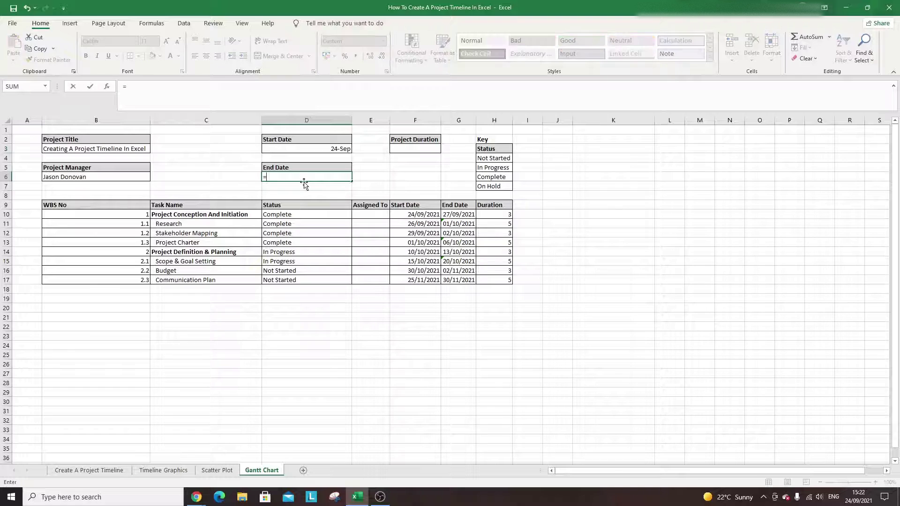
left_click(466, 282)
key("Return")
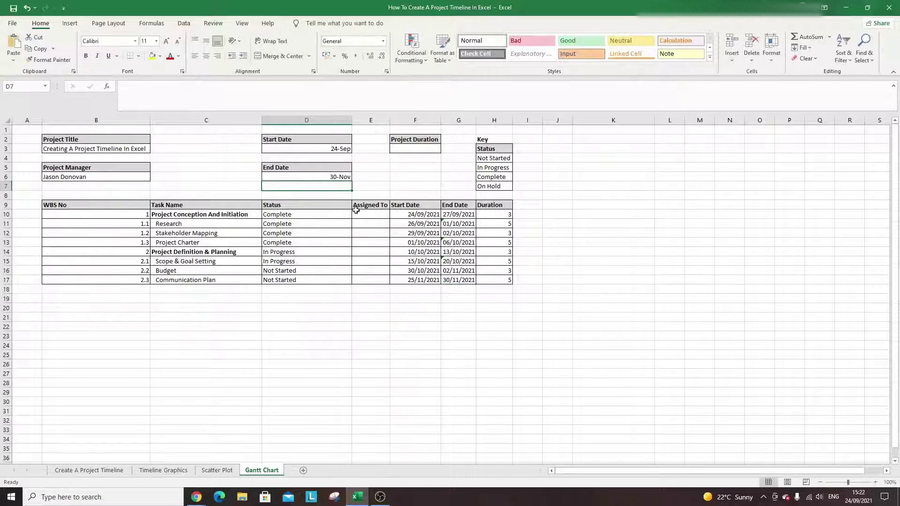
Calculate the Project Duration in F3 with =D6-D3
left_click(408, 148)
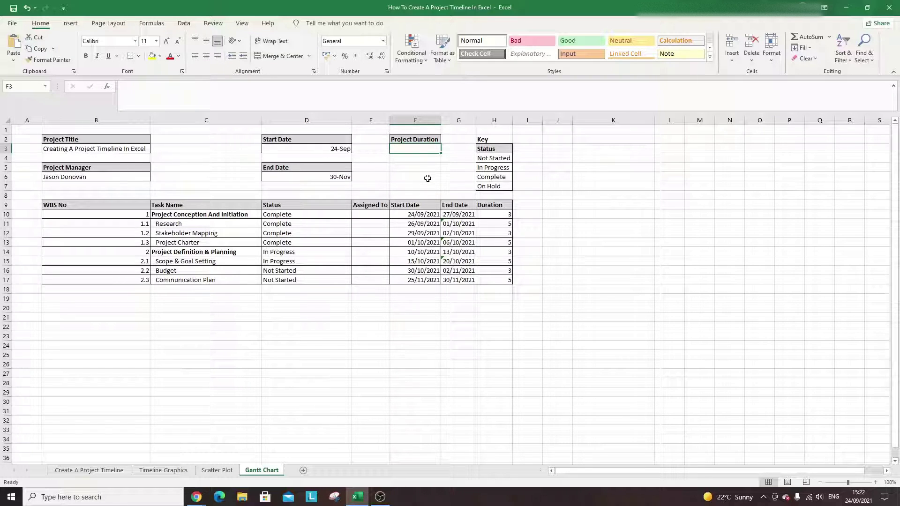
type("=")
left_click(347, 177)
type("-")
left_click(339, 149)
key("Return")
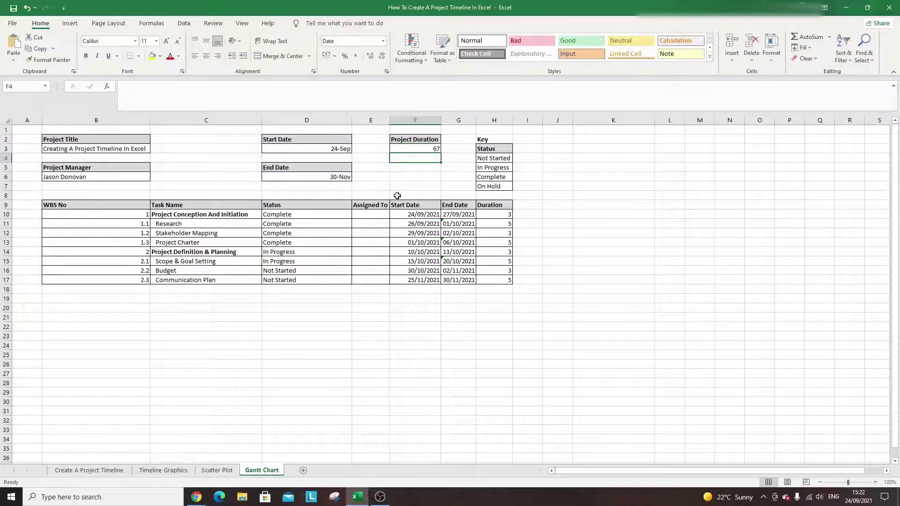
Enter 24/09 as the first timeline date in I9 and fill the cell with orange
left_click(514, 205)
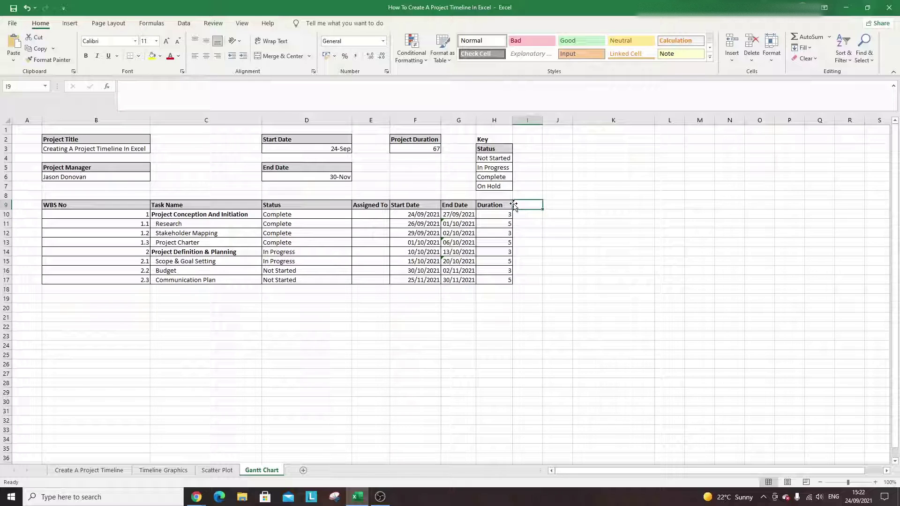
type("24/09")
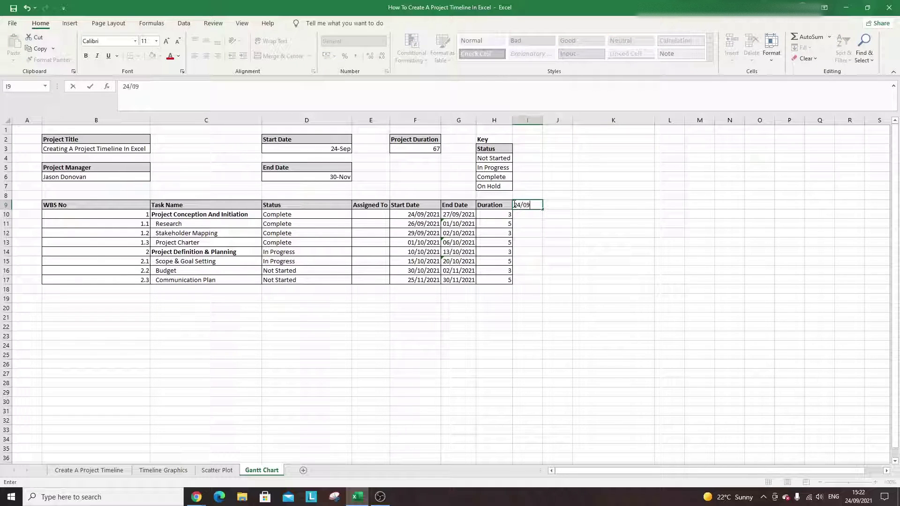
key("Return")
left_click(518, 205)
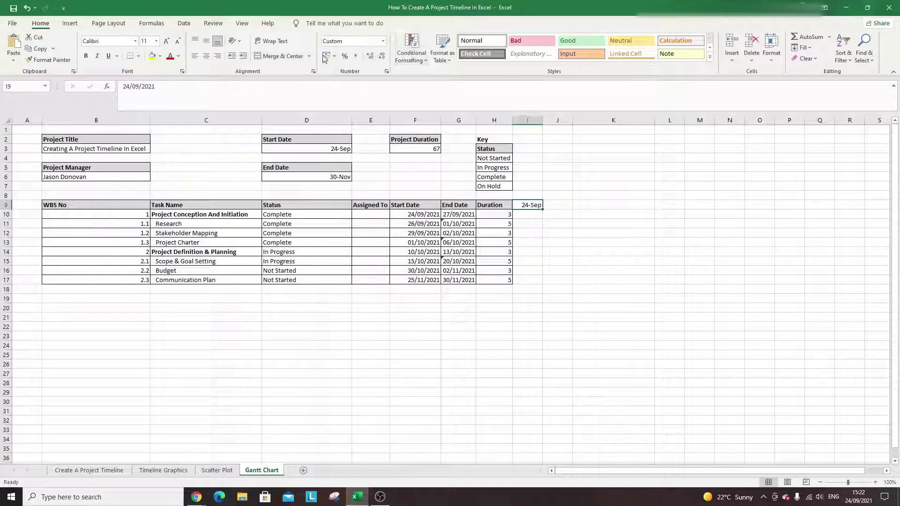
left_click(160, 57)
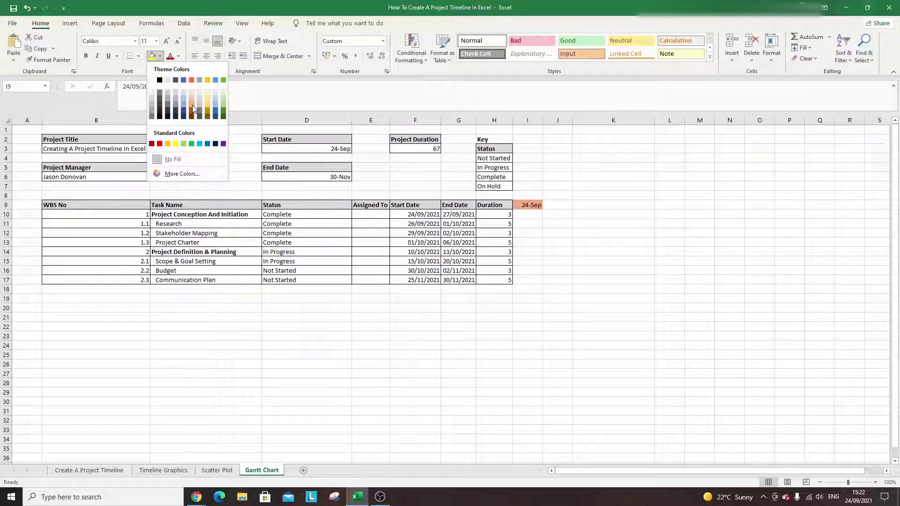
left_click(191, 80)
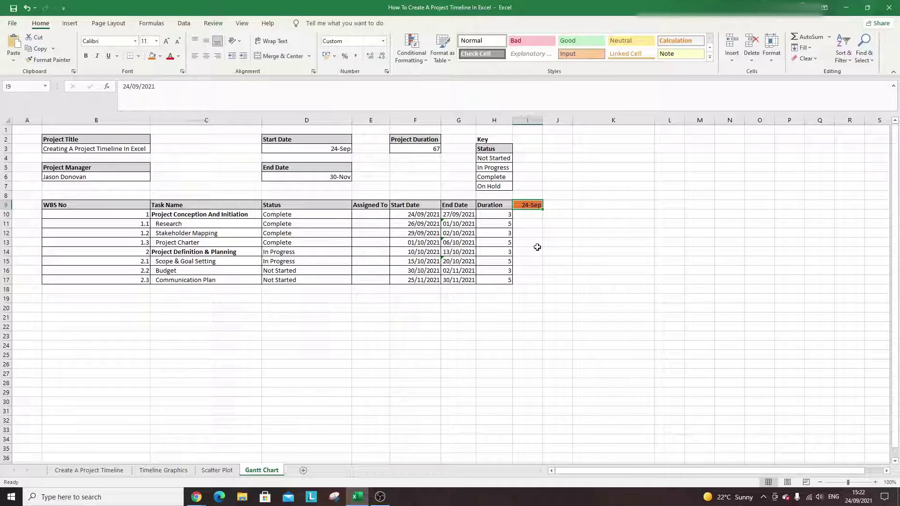
Rotate the date text in I9 to read vertically upward and make it bold
right_click(533, 206)
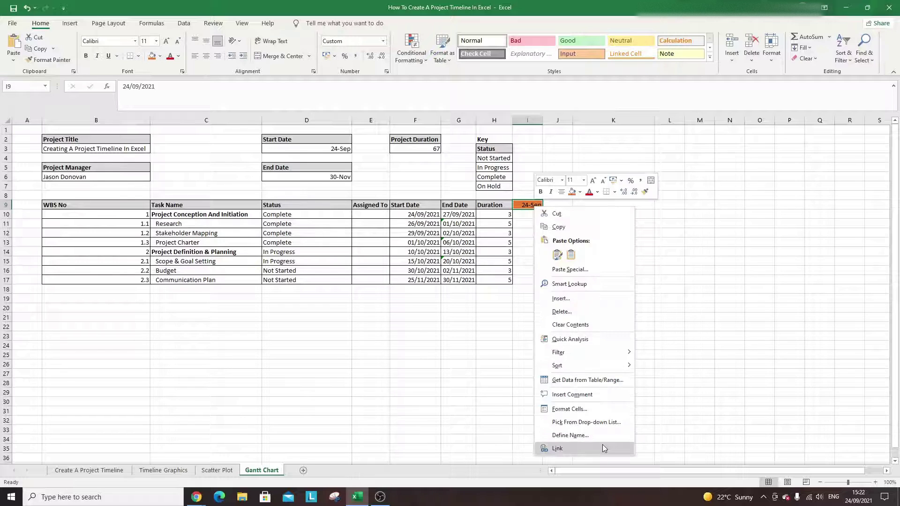
left_click(595, 410)
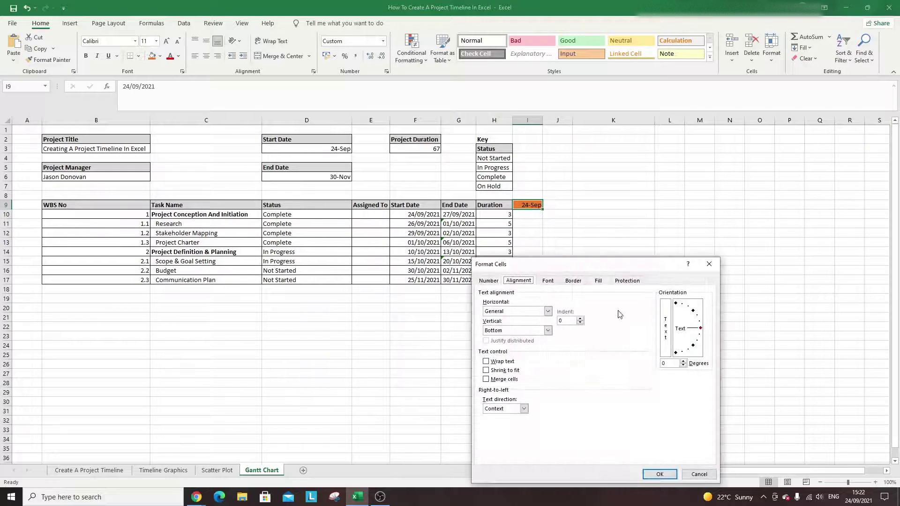
left_click_drag(699, 332, 675, 303)
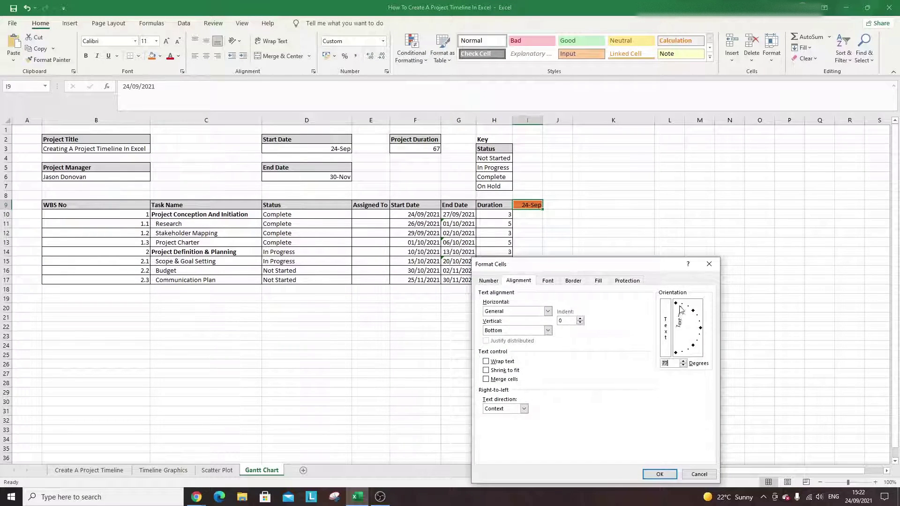
left_click(659, 474)
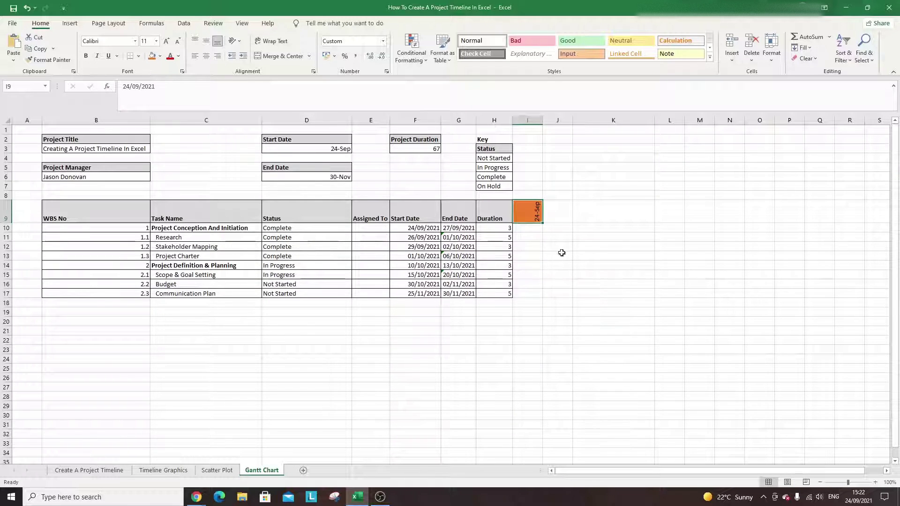
left_click(86, 56)
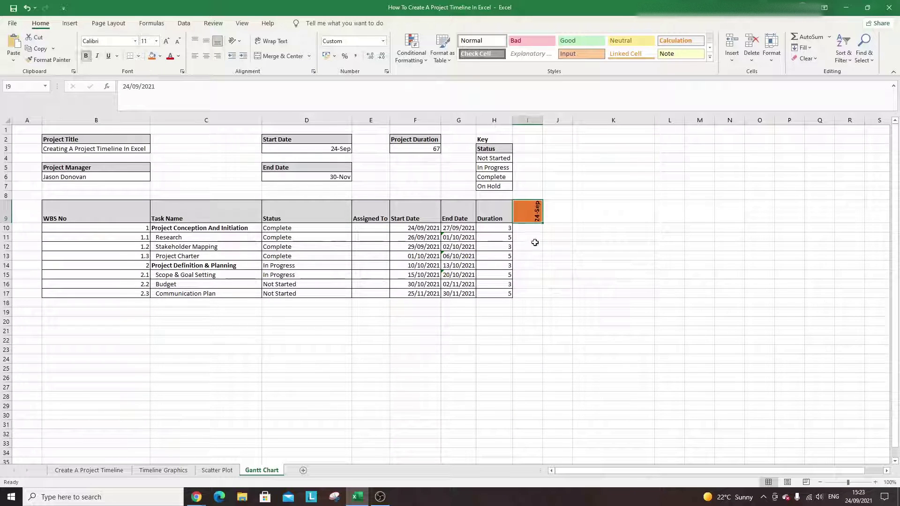
Extend the I9 date header across row 9 as consecutive days up to column AN
left_click_drag(542, 223, 804, 222)
left_click(538, 209)
key("Right")
key("Right")
key("Right")
key("Right")
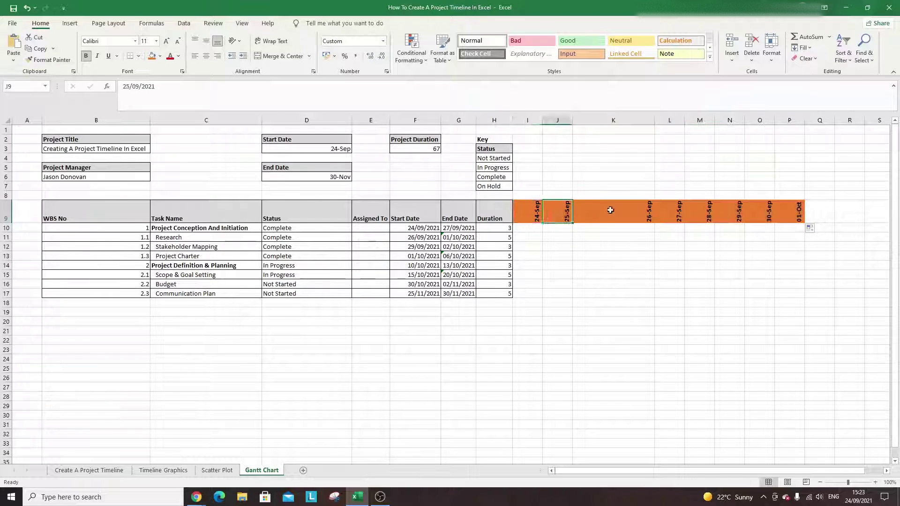
left_click(537, 210)
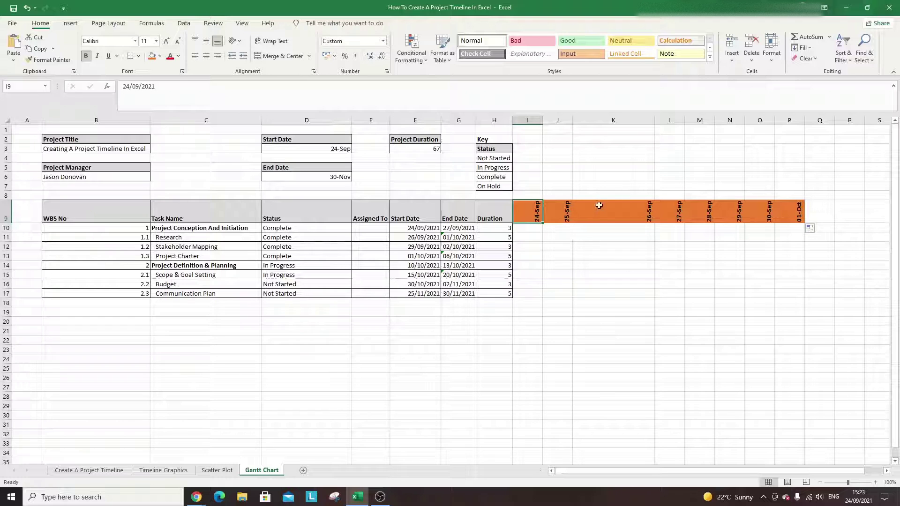
left_click_drag(537, 210, 871, 218)
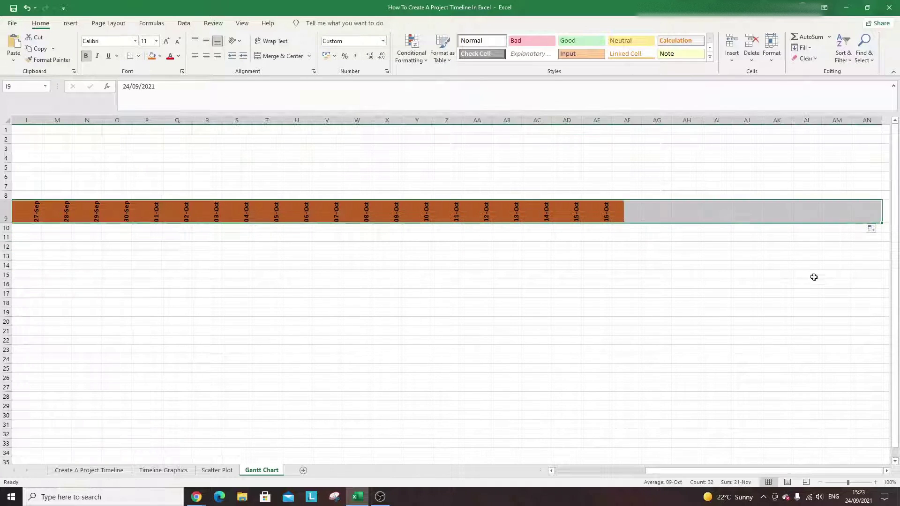
Begin an IF(AND( formula in I10 whose first condition tests I9>=F10, the header date against the task's start date
left_click_drag(647, 470, 555, 470)
mouse_move(530, 229)
left_mouse_down()
mouse_move(574, 234)
mouse_move(533, 232)
left_mouse_up()
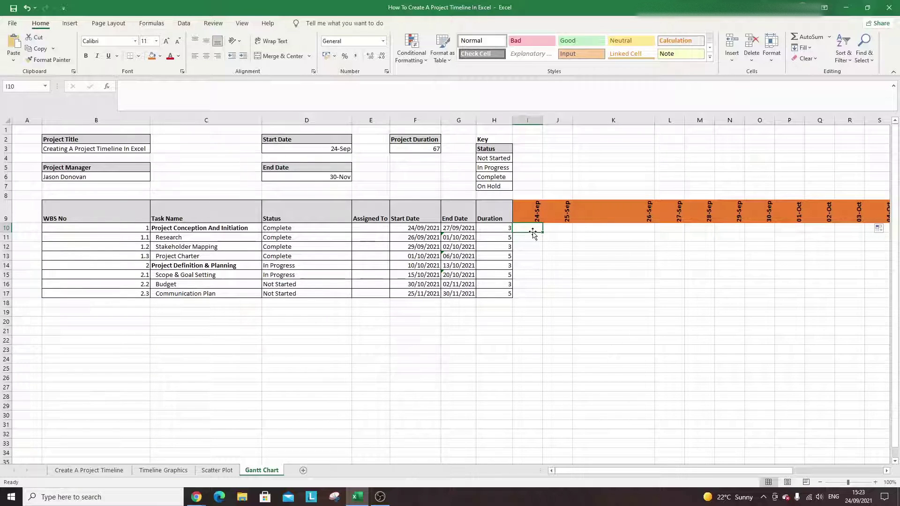
type("=")
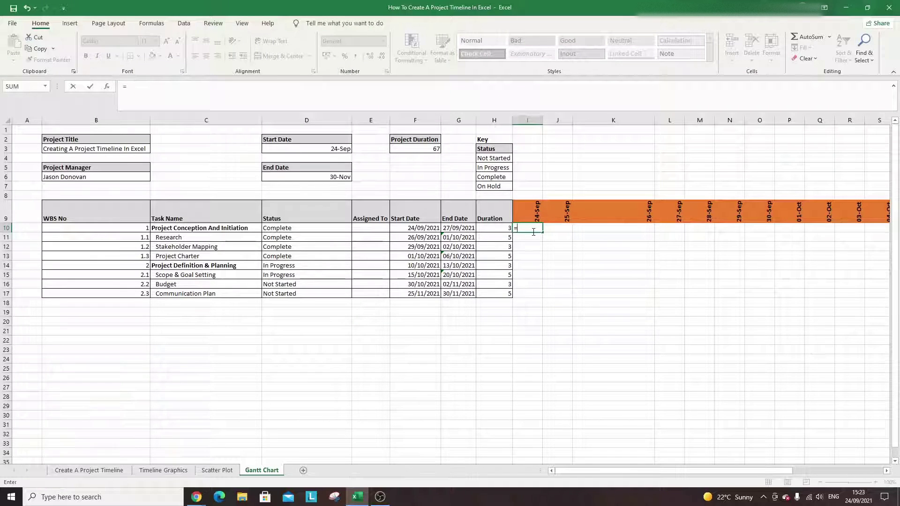
type("IF")
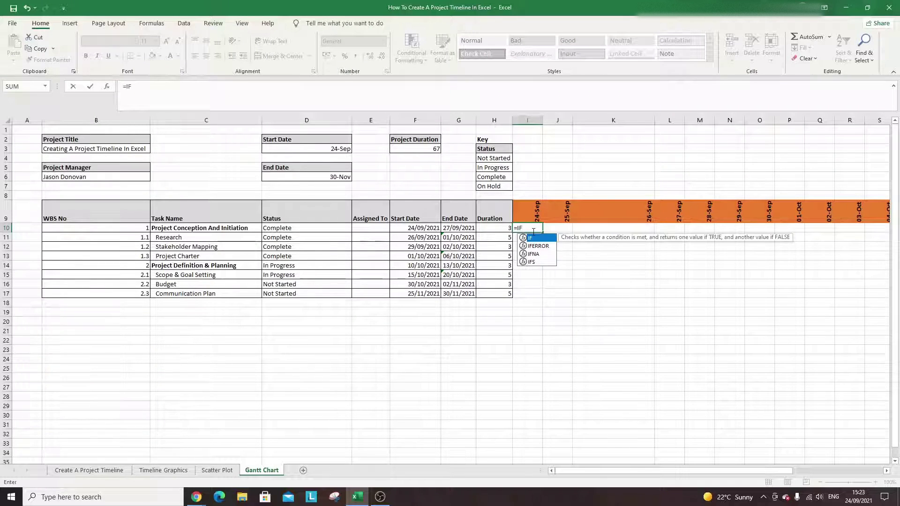
type("(AND")
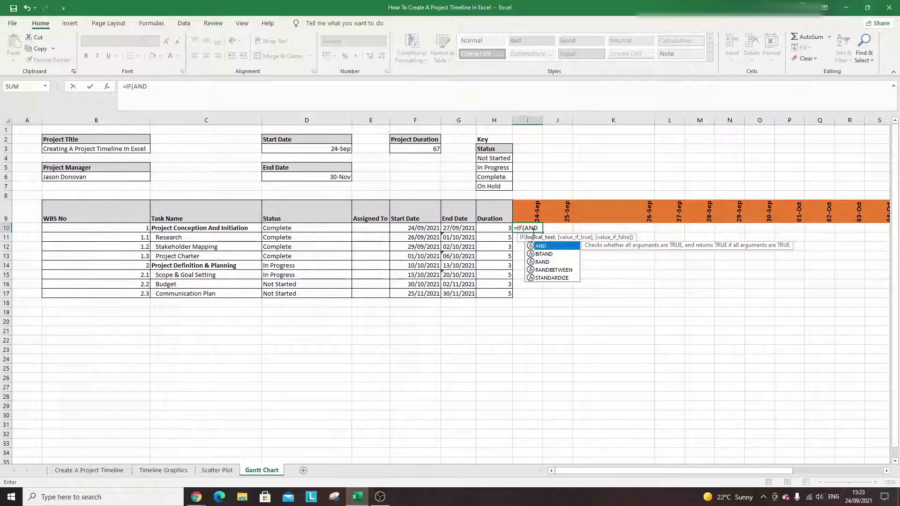
type("(")
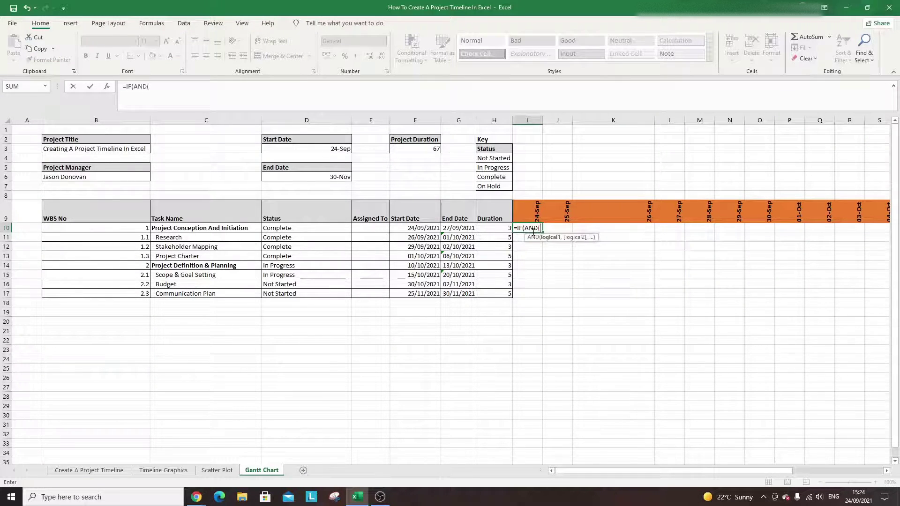
left_click(535, 207)
type(">=")
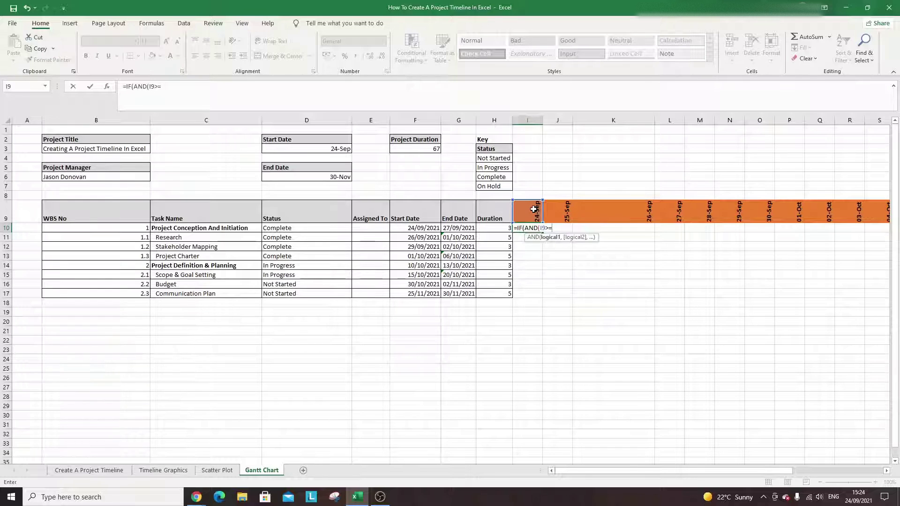
left_click(427, 227)
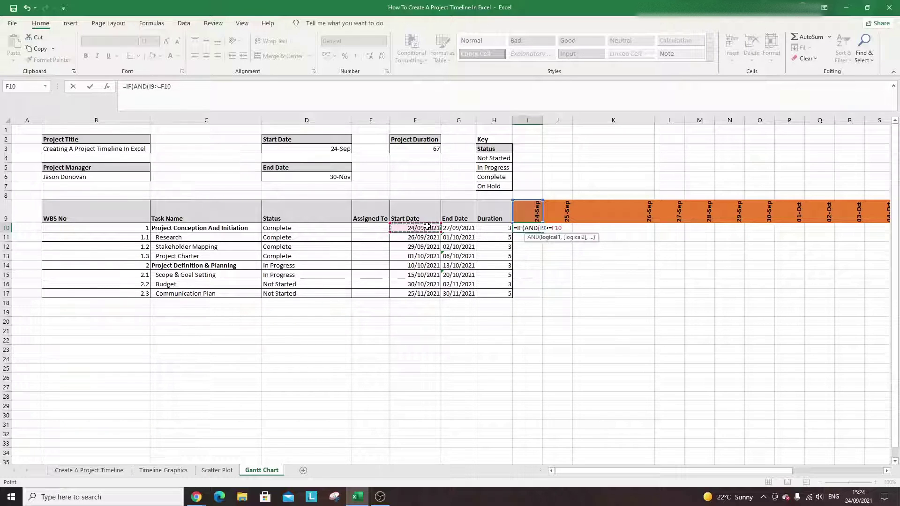
type(",")
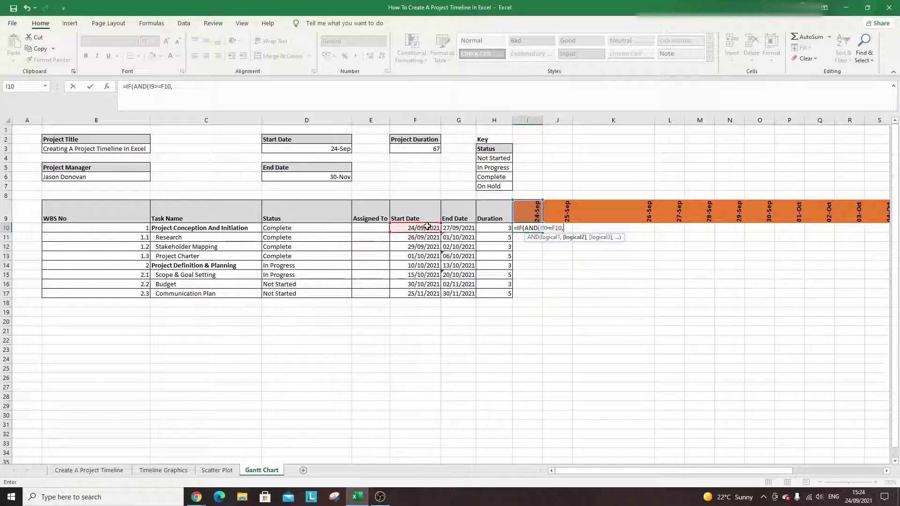
Complete the I10 formula with the end-date condition and results so it reads =IF(AND(I9>=F10,I9<=G10),"X","")
type("I")
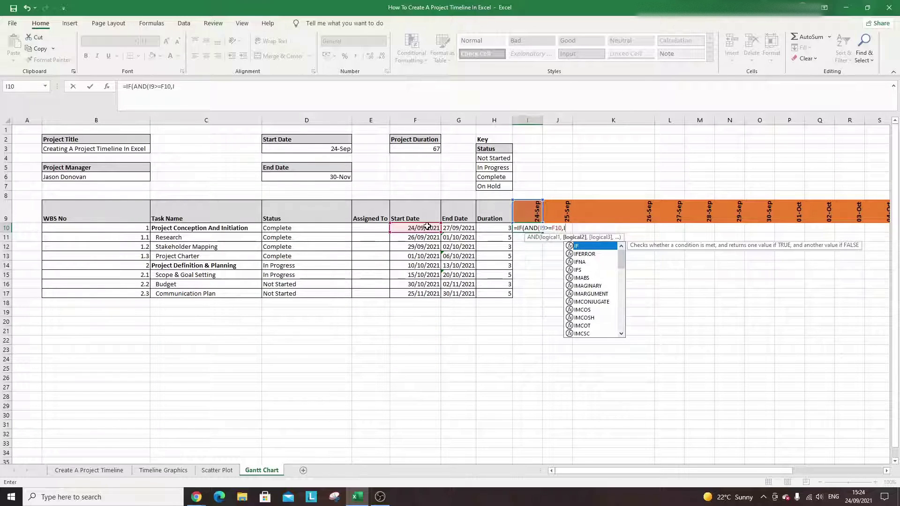
key("Escape")
key("Return")
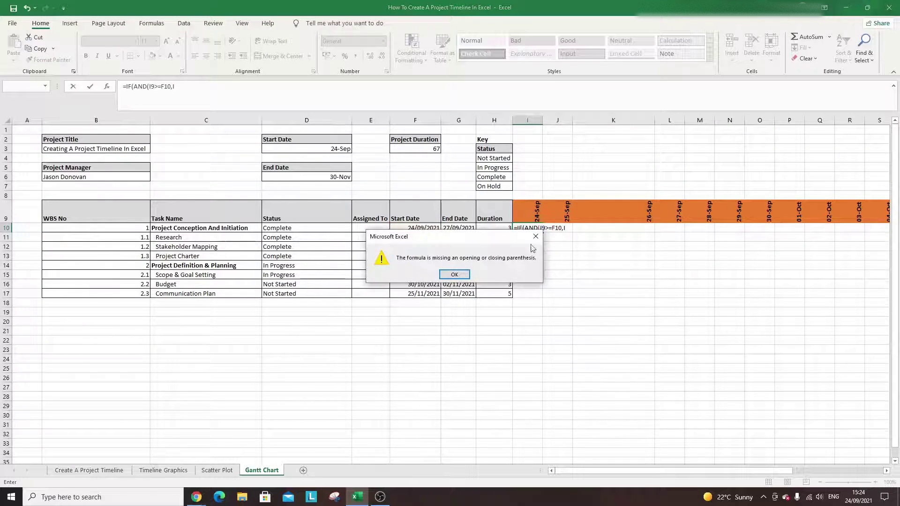
left_click(454, 275)
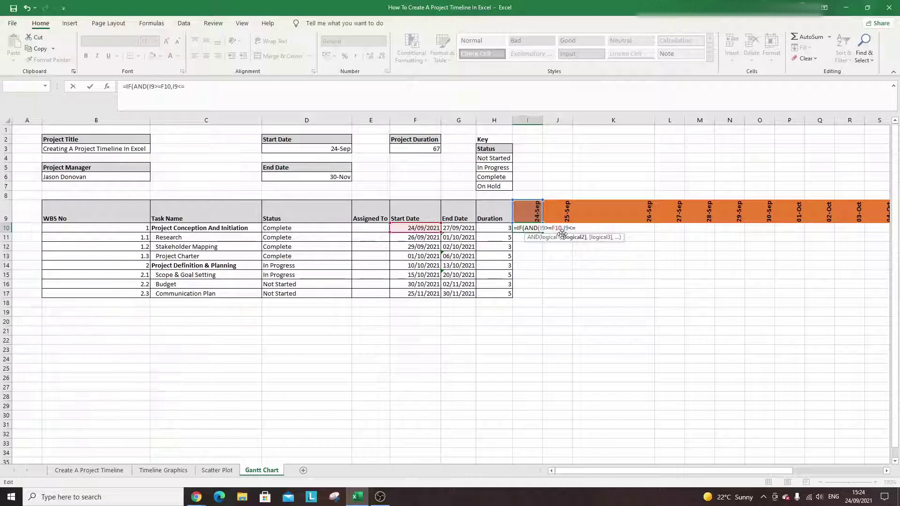
left_click(463, 228)
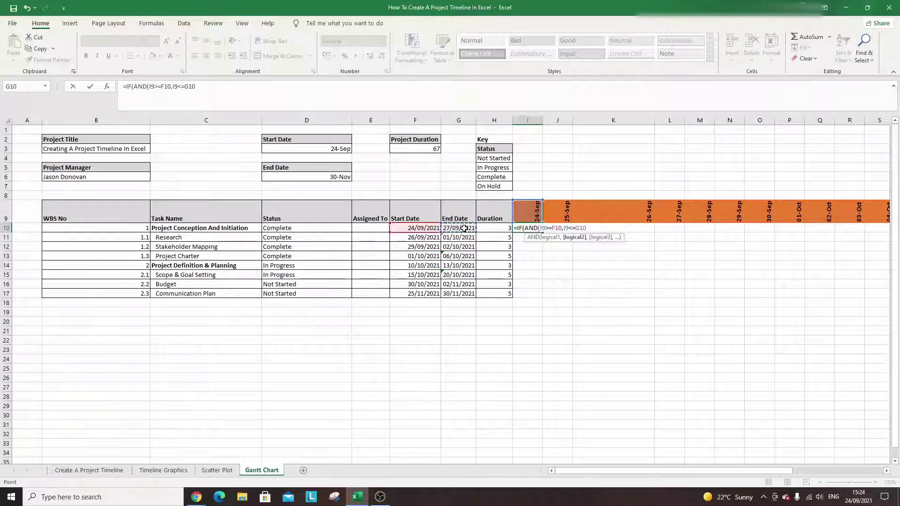
type("),\"X\",\"\")")
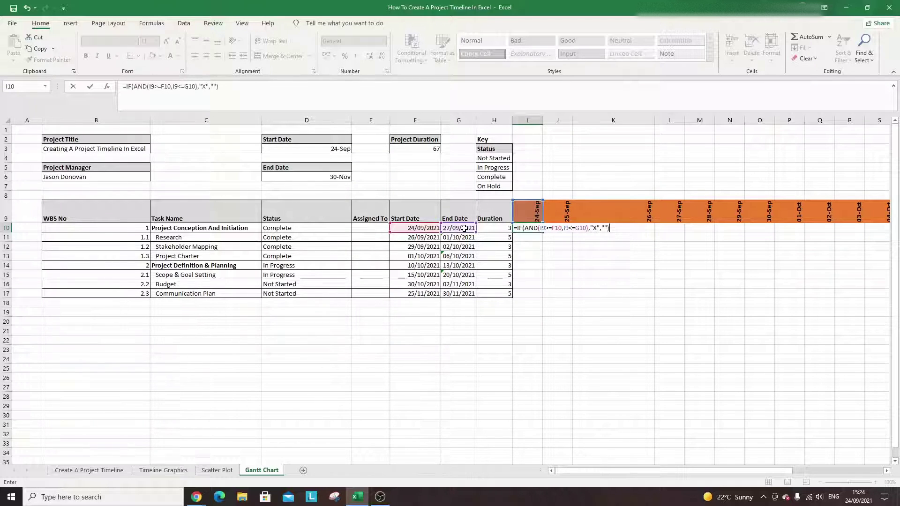
key("Return")
Lock the header row and date columns in the I10 formula, making it =IF(AND(I$9>=$F10,I$9<=$G10),"X","")
left_click(518, 229)
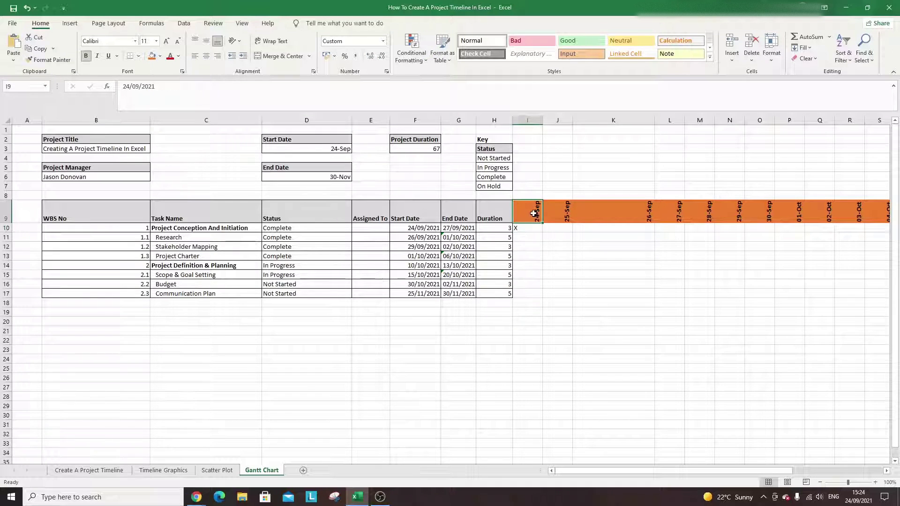
left_click(429, 237)
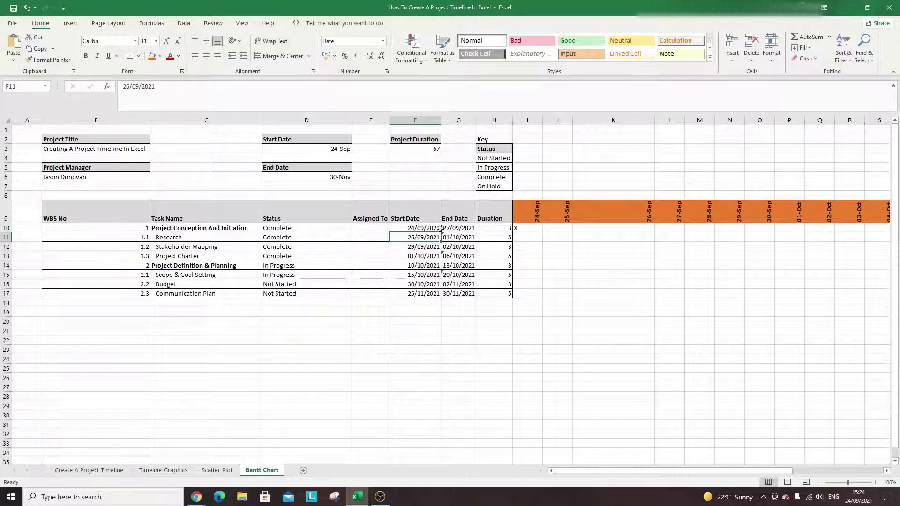
left_click(523, 230)
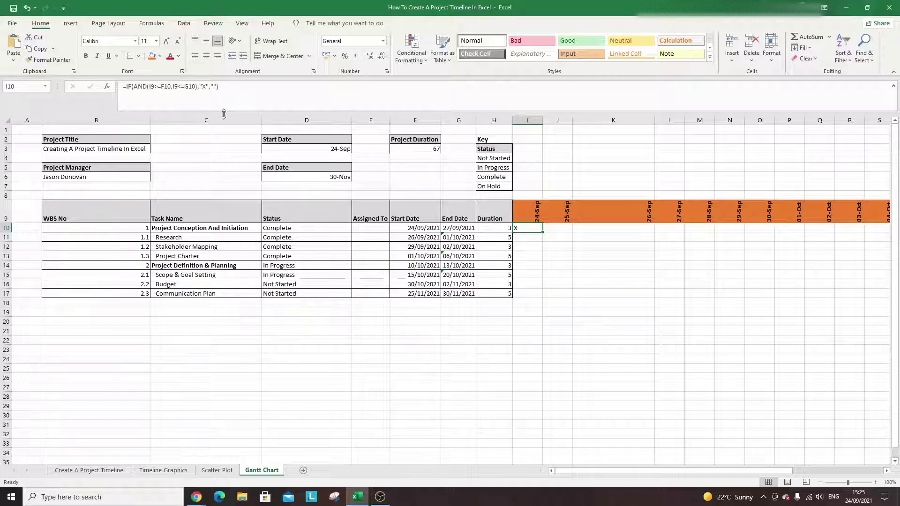
left_click(155, 88)
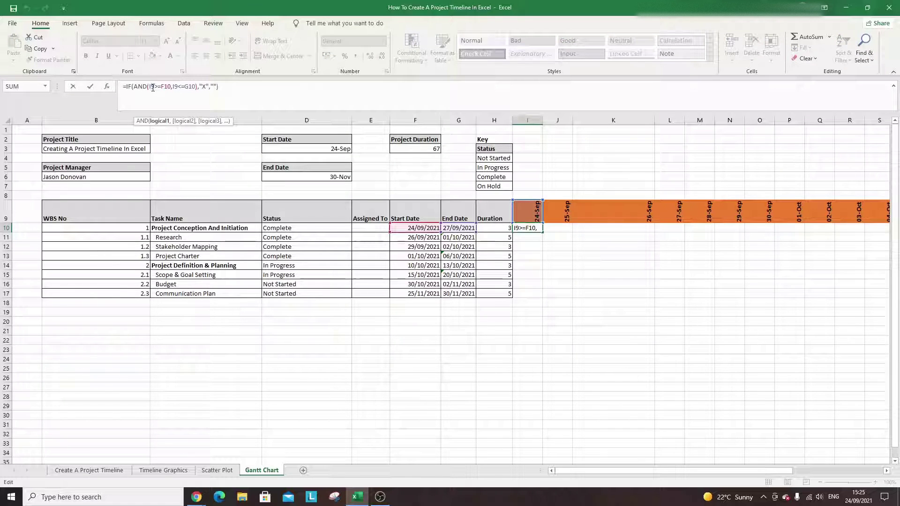
type("$")
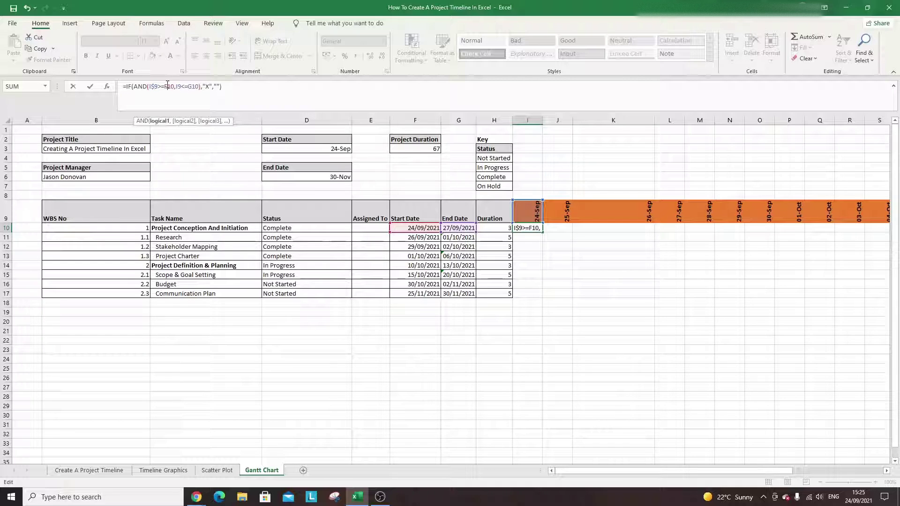
type("$")
left_click(181, 86)
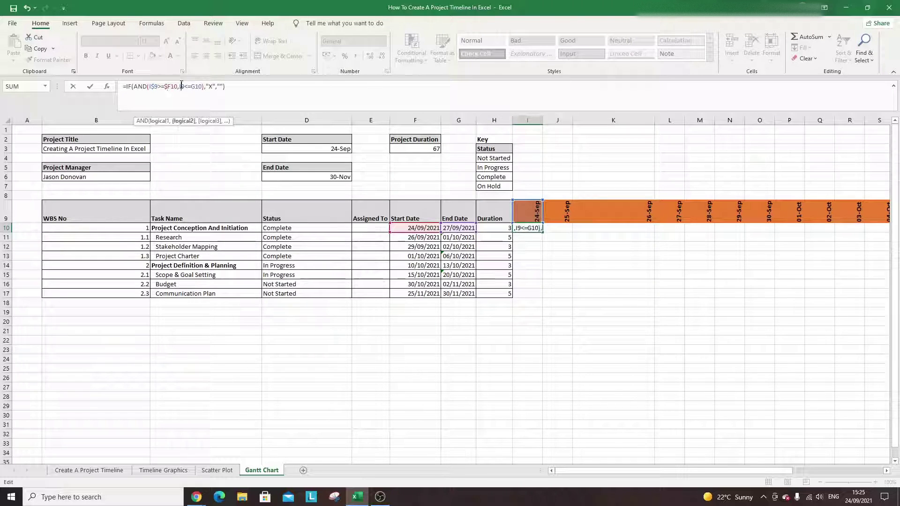
key("Right")
type("$")
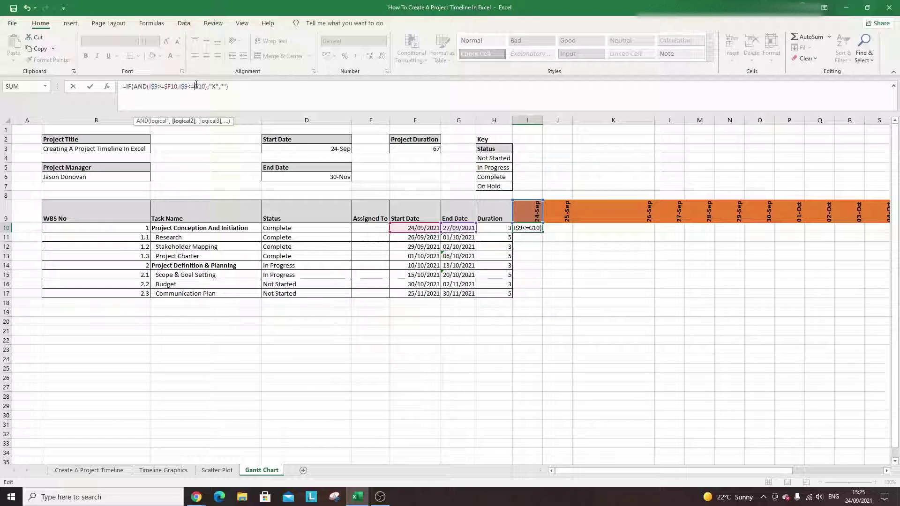
key("Return")
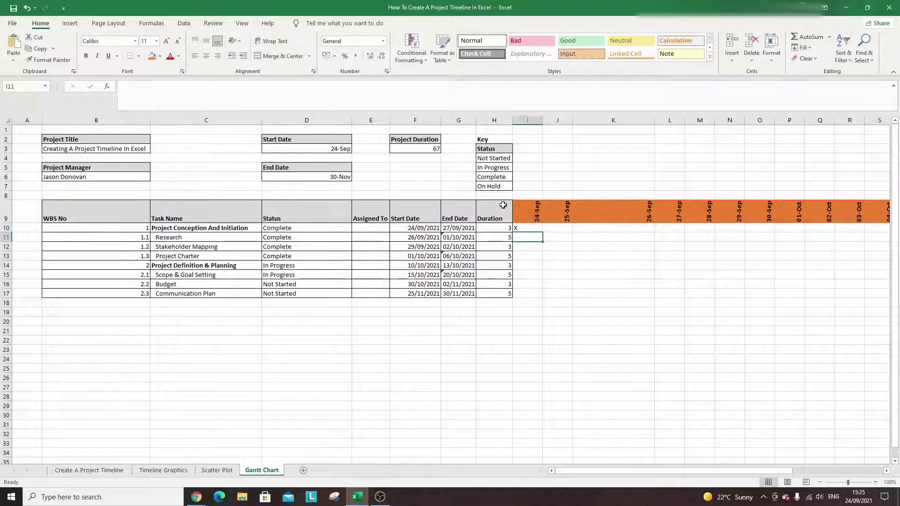
Fill the I10 formula across the whole timeline grid, covering I10:AN17
left_click(520, 228)
left_click_drag(543, 234, 841, 293)
left_click_drag(655, 470, 580, 470)
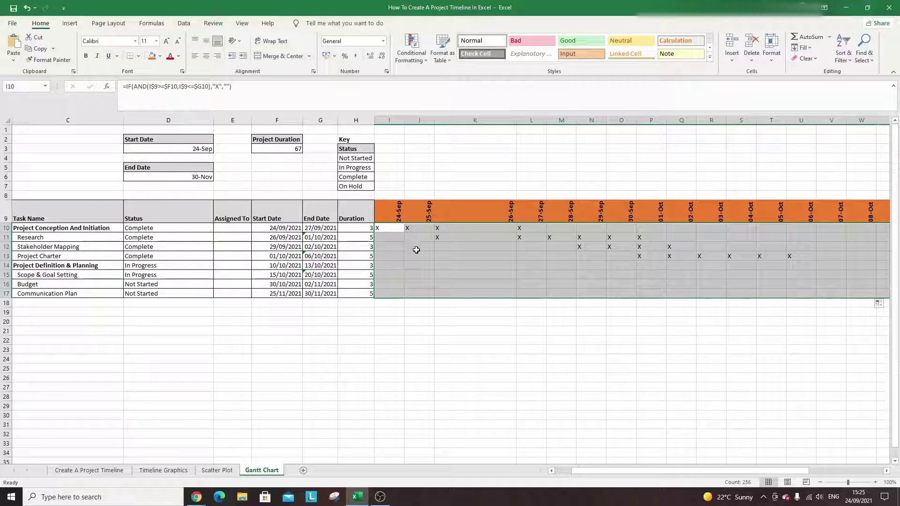
right_click(406, 231)
left_click(470, 434)
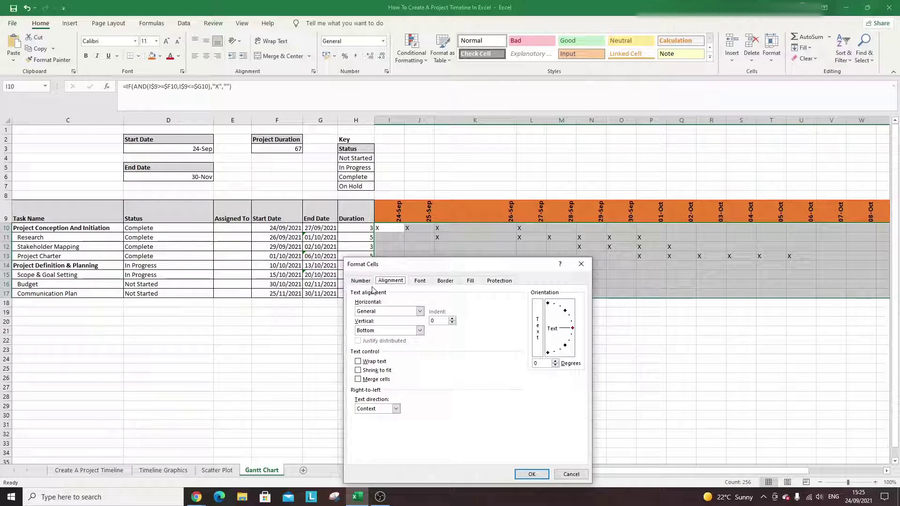
left_click(581, 264)
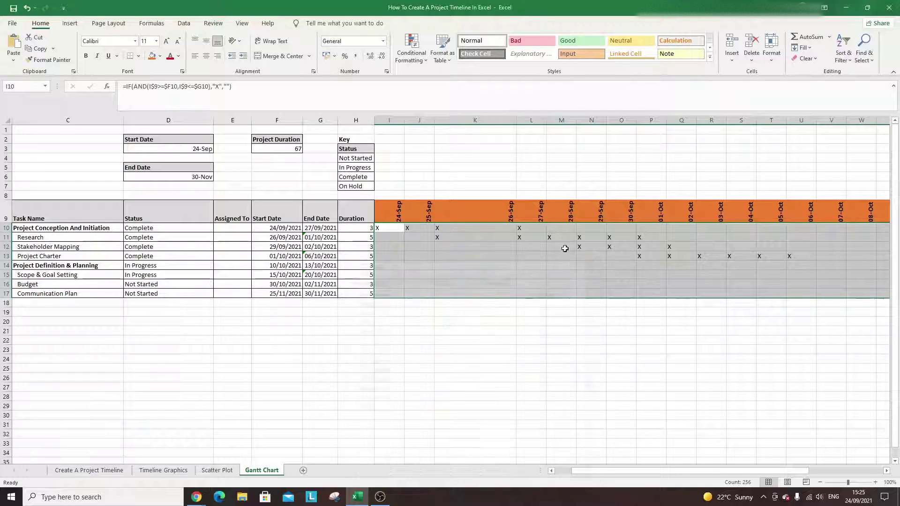
left_click(184, 24)
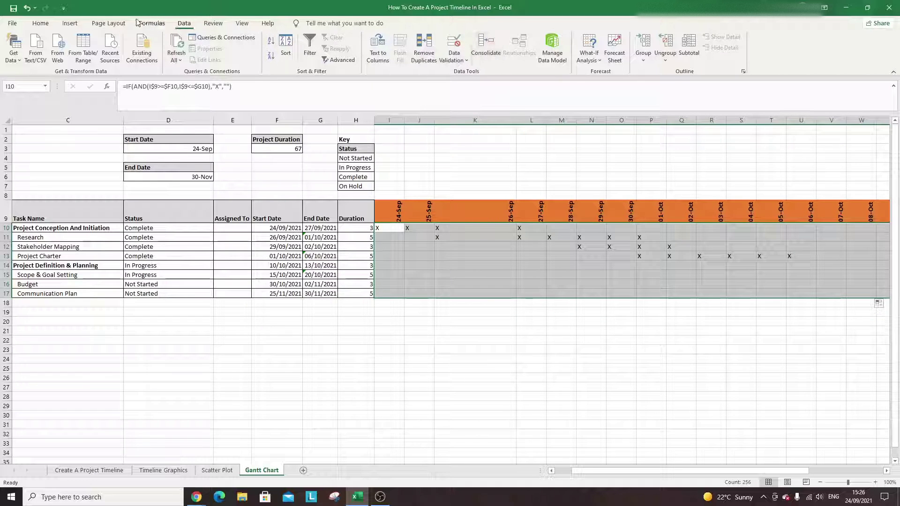
left_click(107, 24)
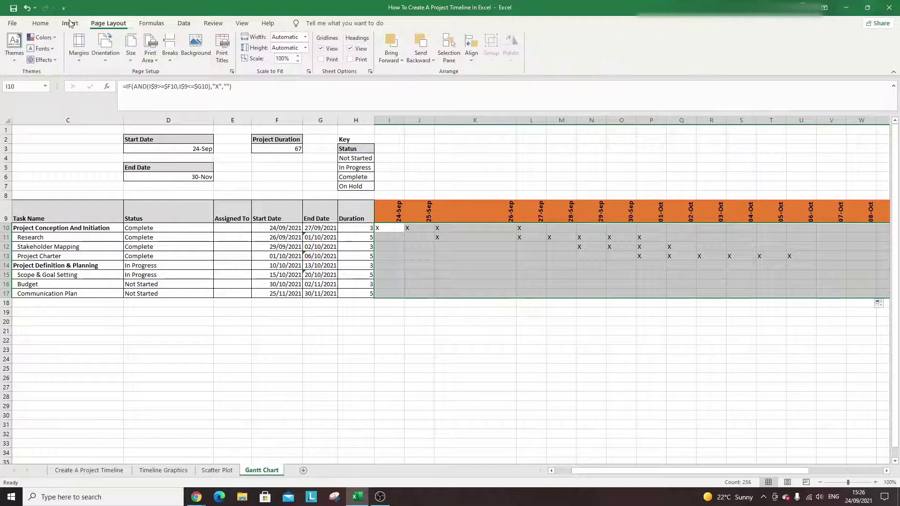
left_click(42, 24)
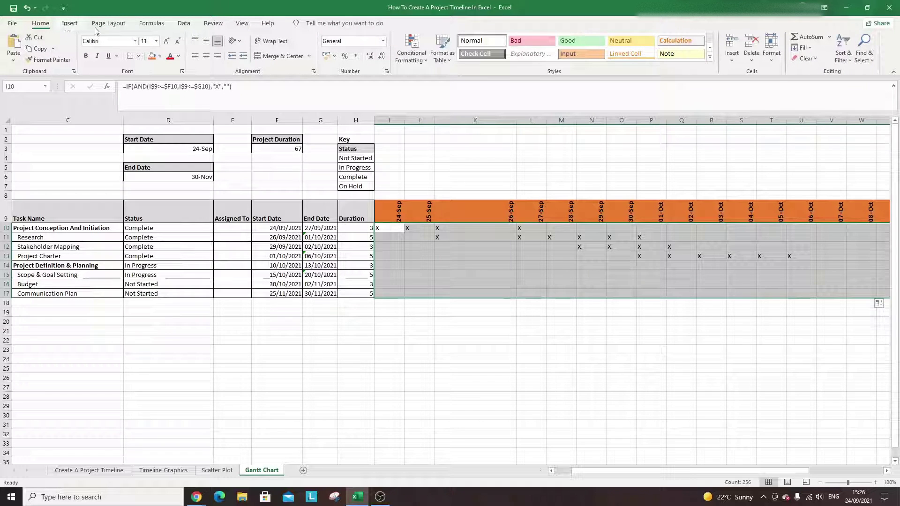
Create a conditional formatting rule for the timeline grid that formats only cells whose value is equal to X
left_click(422, 60)
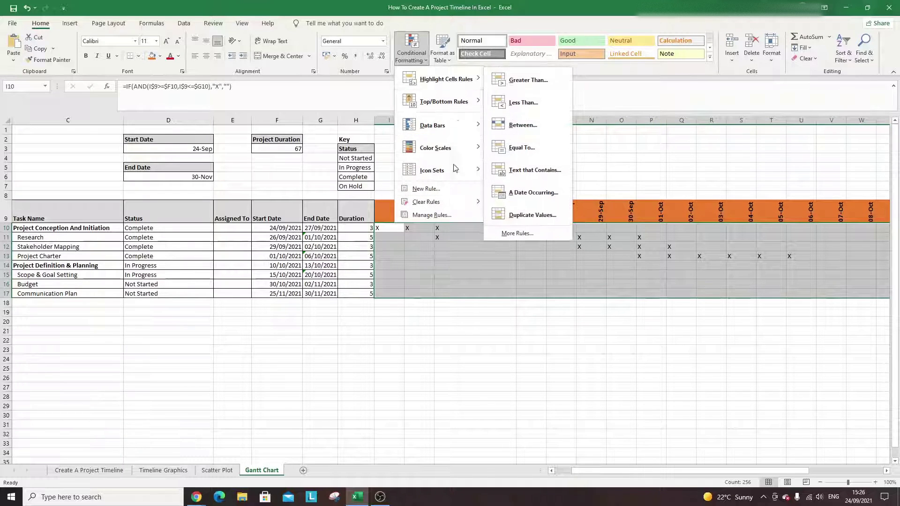
left_click(453, 215)
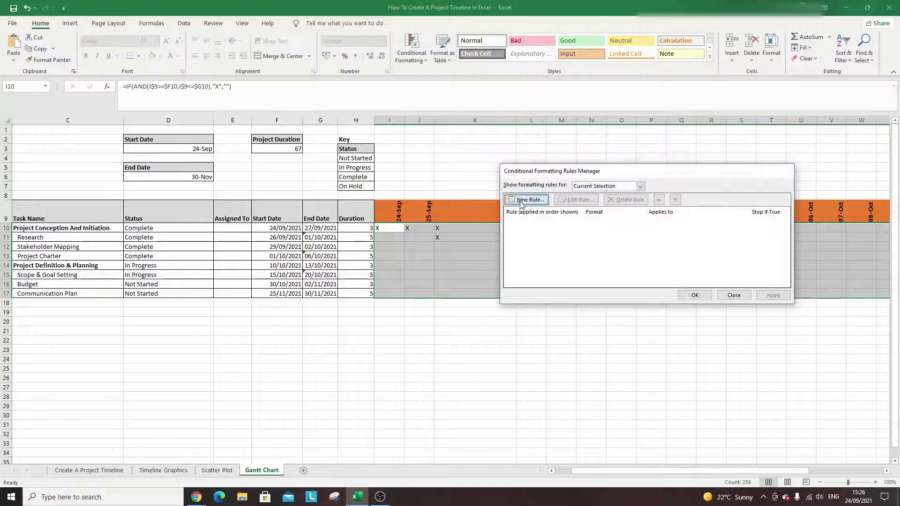
left_click(521, 202)
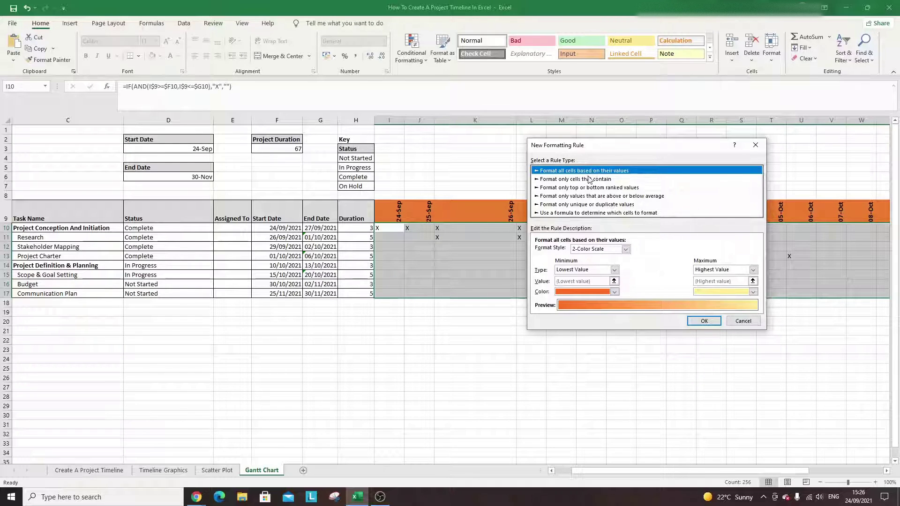
left_click(551, 180)
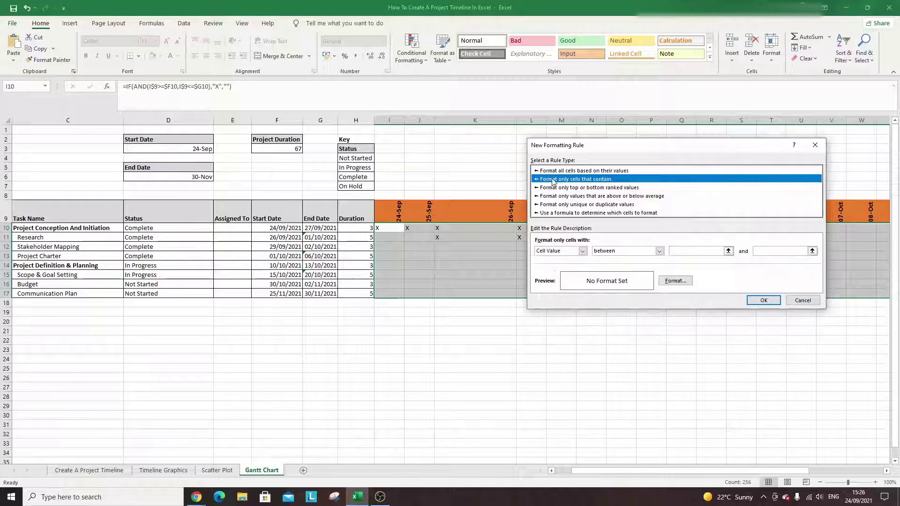
left_click(626, 251)
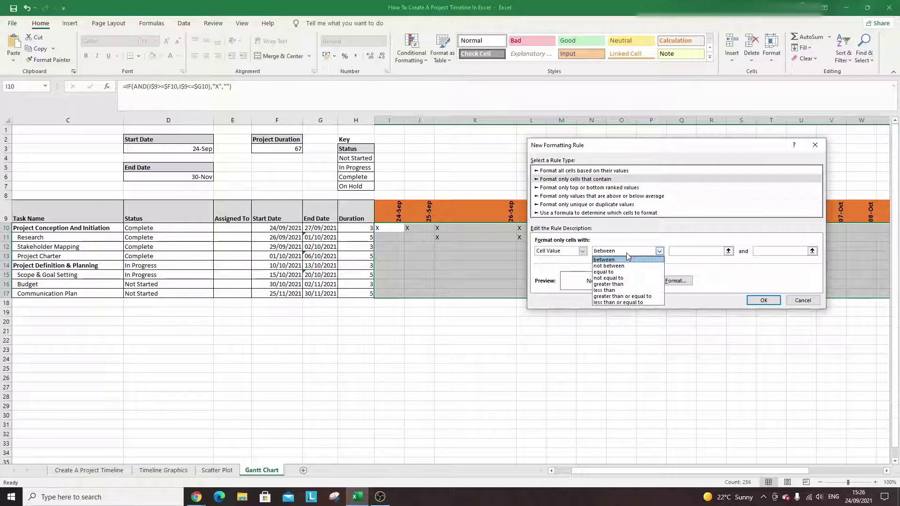
left_click(607, 274)
left_click(688, 250)
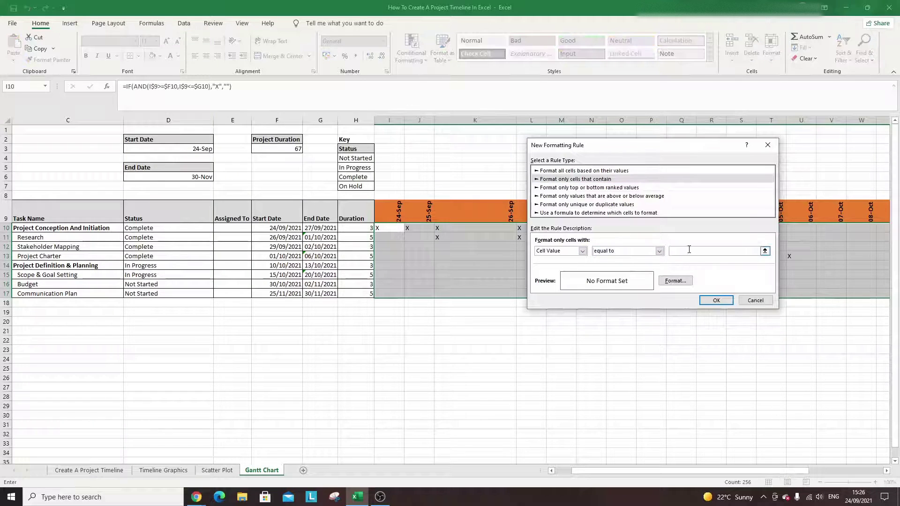
type("X")
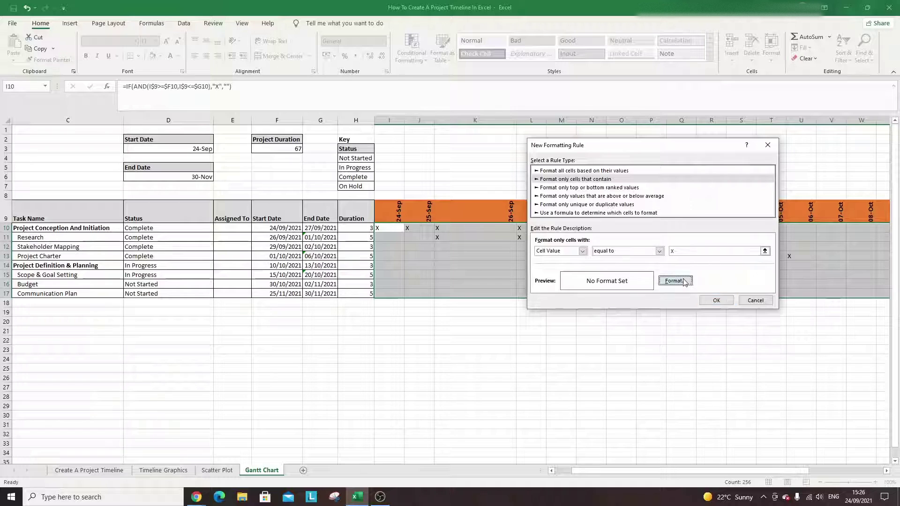
Give the rule's format a standard green background fill
left_click(674, 280)
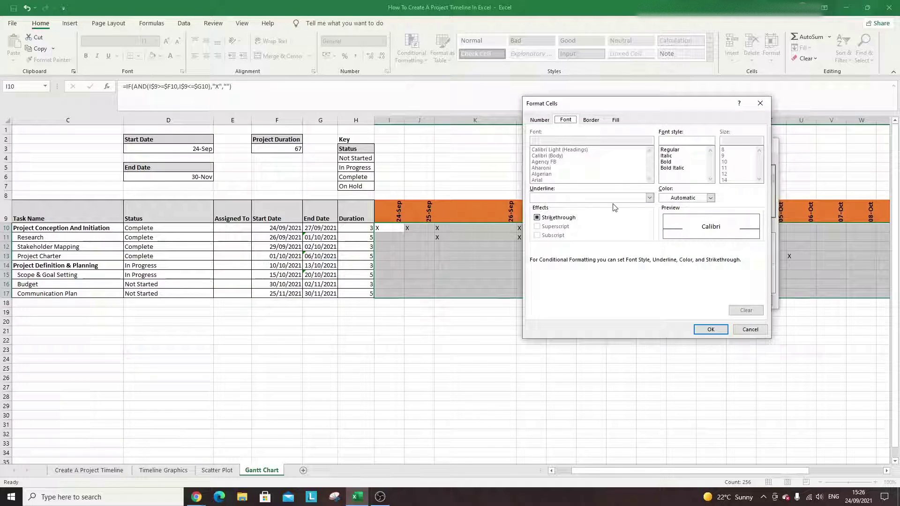
left_click(615, 120)
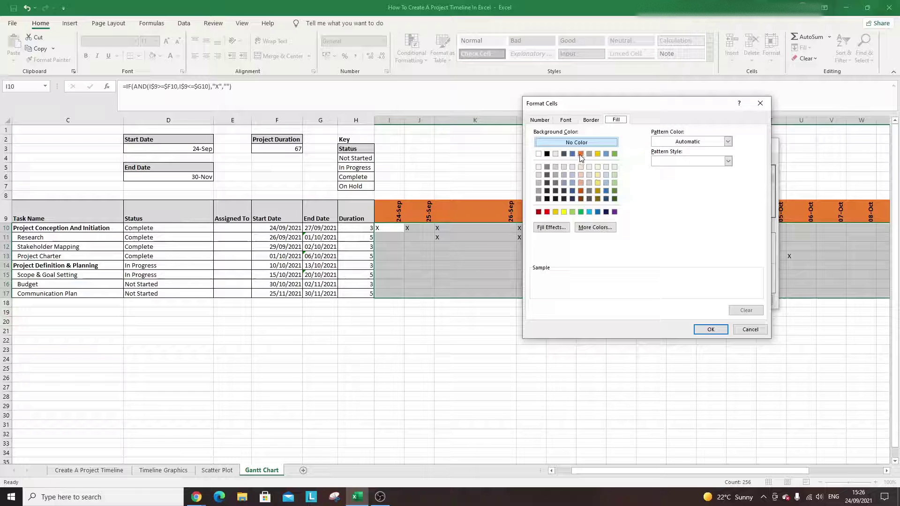
left_click(581, 211)
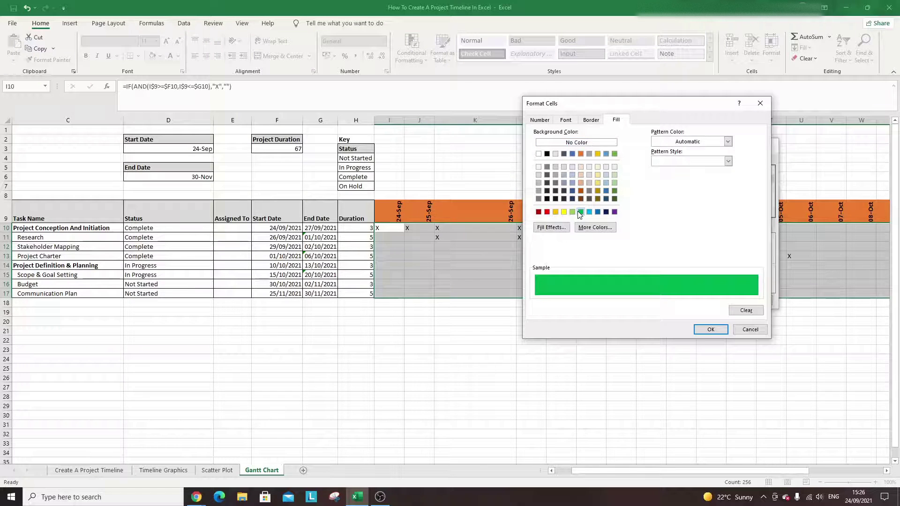
left_click(709, 330)
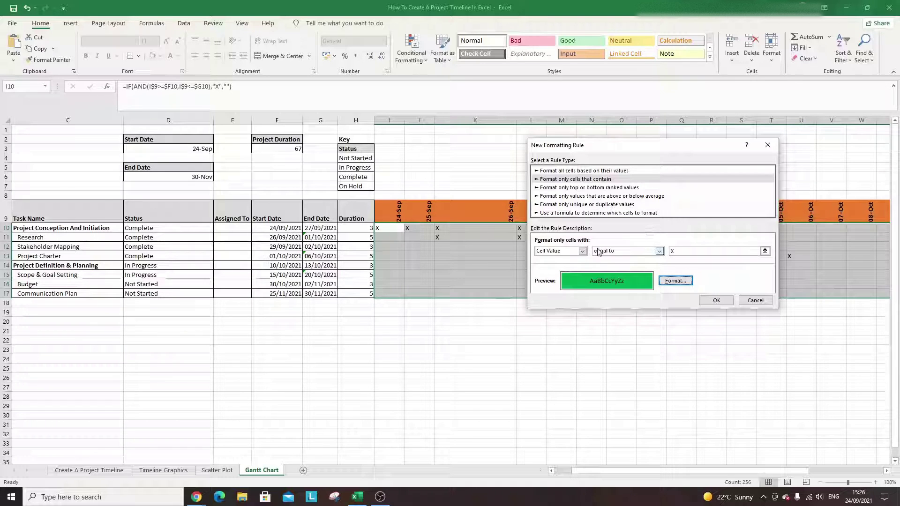
Set the rule's font colour to the same standard green as the fill and save the rule
left_click(675, 281)
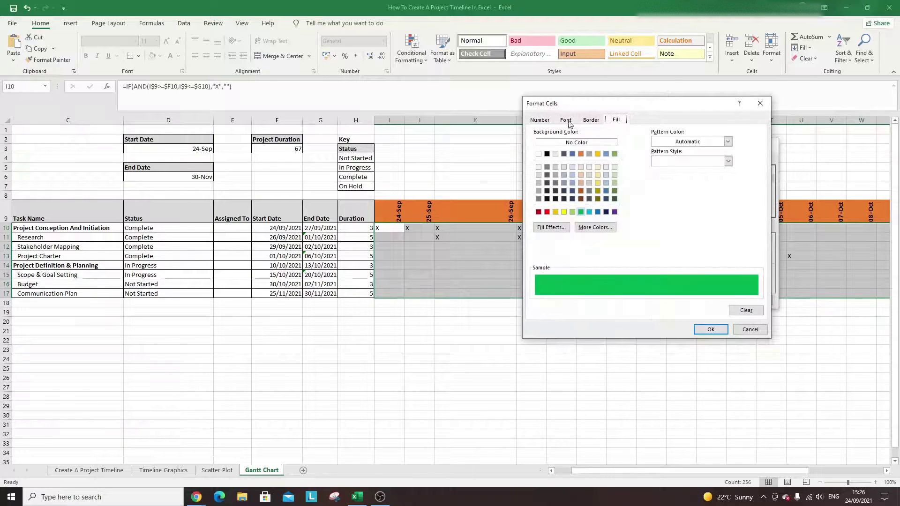
left_click(566, 120)
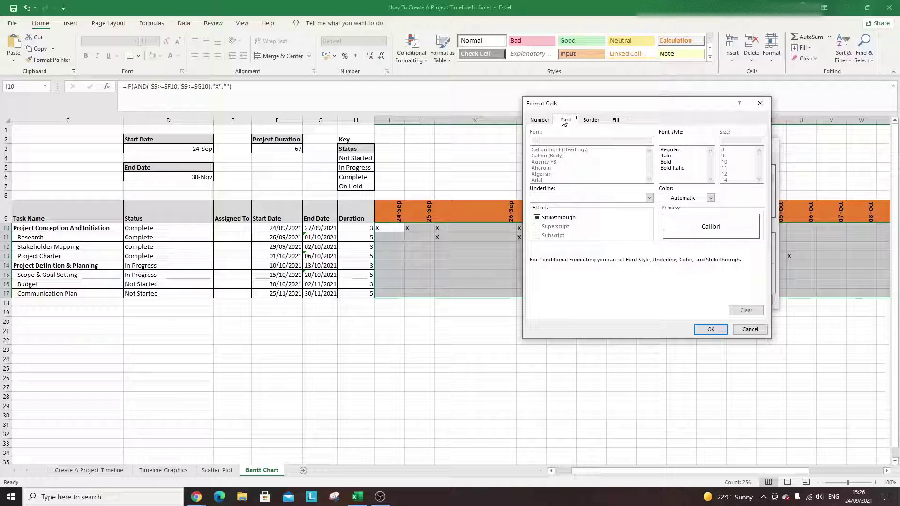
left_click(711, 198)
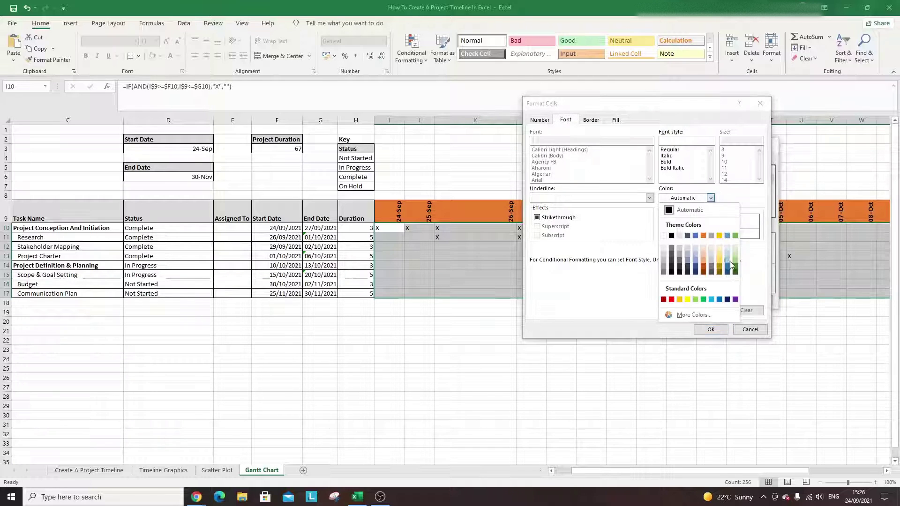
left_click(704, 299)
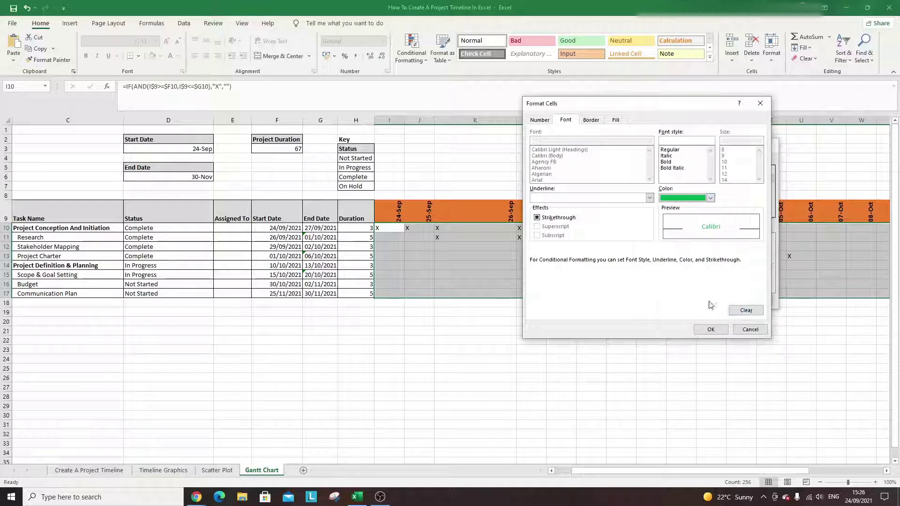
left_click(711, 329)
left_click(717, 301)
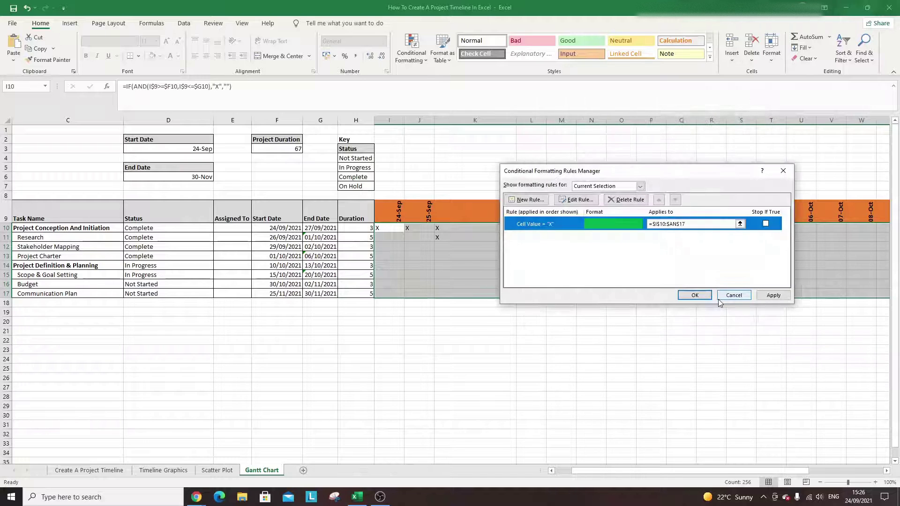
Apply the X rule to the timeline grid, close the rules manager and check the coloured task bars
left_click(773, 295)
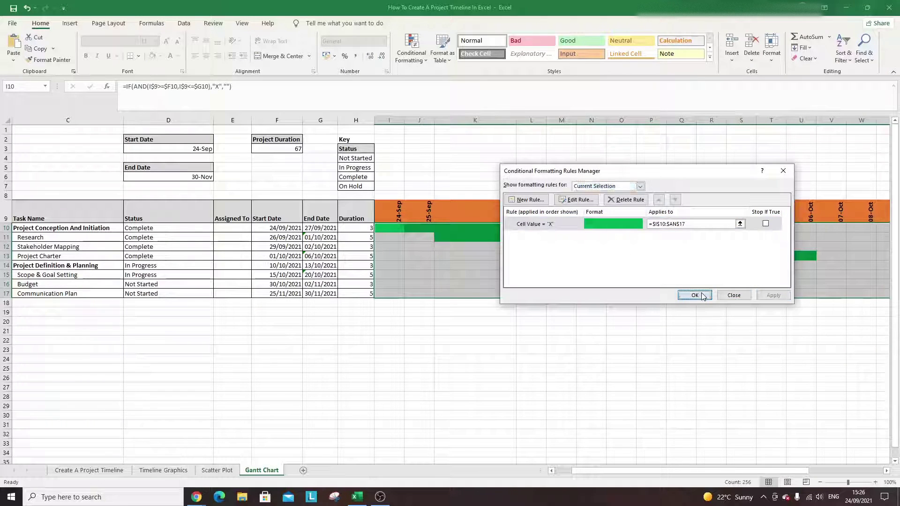
left_click(694, 295)
left_click(551, 255)
left_click_drag(406, 223, 559, 274)
left_click(622, 265)
Set the Project Conception And Initiation start date in F10 to 26/09/2021 and check its bar in the timeline
left_click_drag(619, 471, 548, 457)
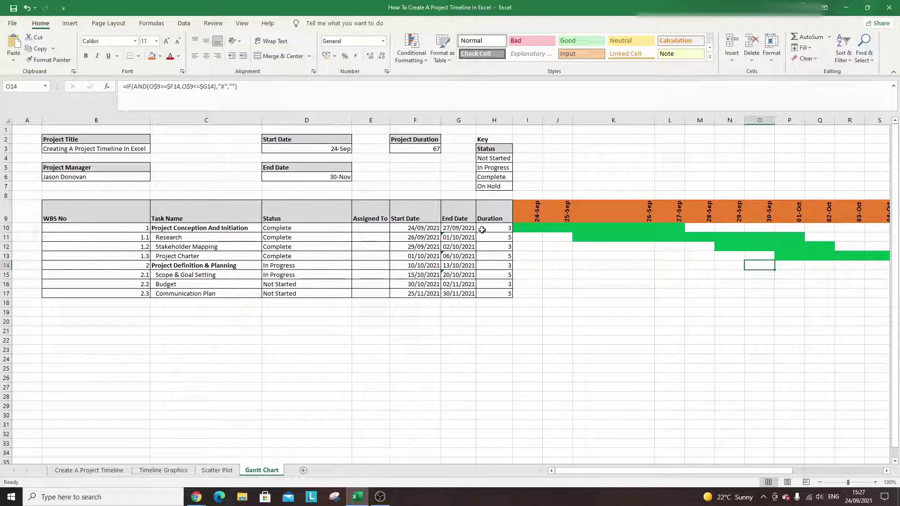
left_click(479, 229)
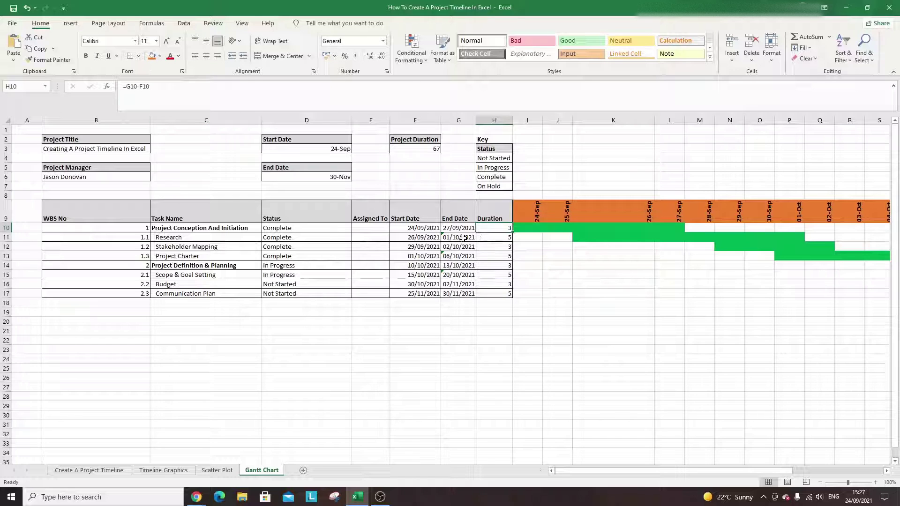
left_click(449, 229)
left_click(411, 230)
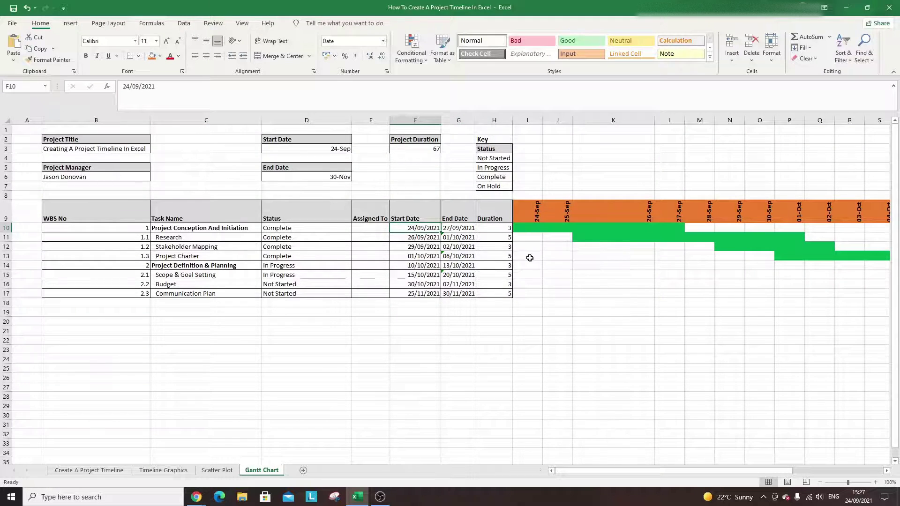
type("26/09/2021")
key("Return")
left_click_drag(603, 225, 764, 277)
Try 09/09 as the Project Conception And Initiation start date in F10
left_click(426, 228)
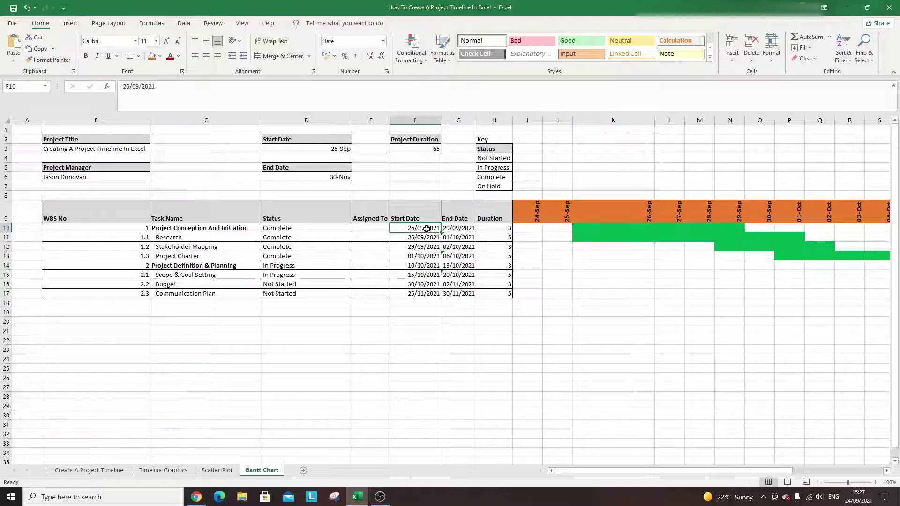
type("09/09")
key("Return")
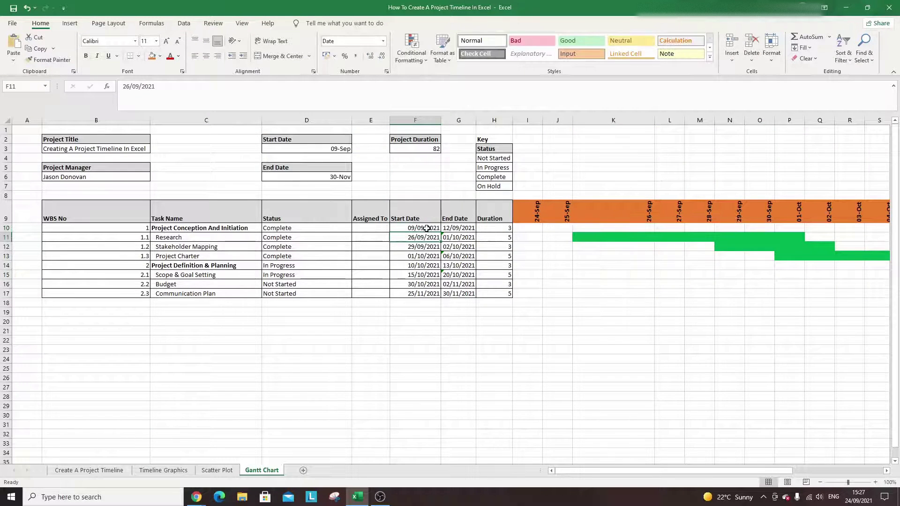
Set the Project Conception And Initiation start date in F10 to 21/09
left_click(424, 228)
type("21/09")
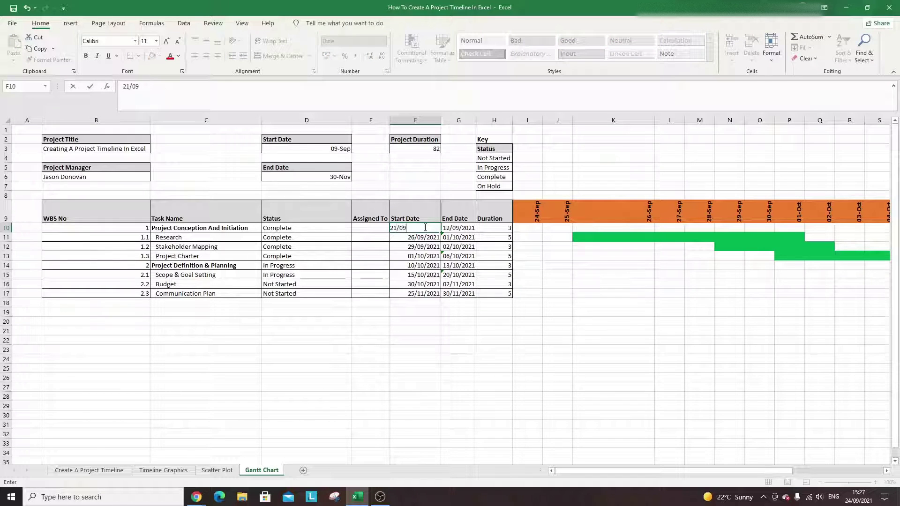
key("Return")
Set the Project Conception And Initiation duration in H10 to 10
left_click(500, 226)
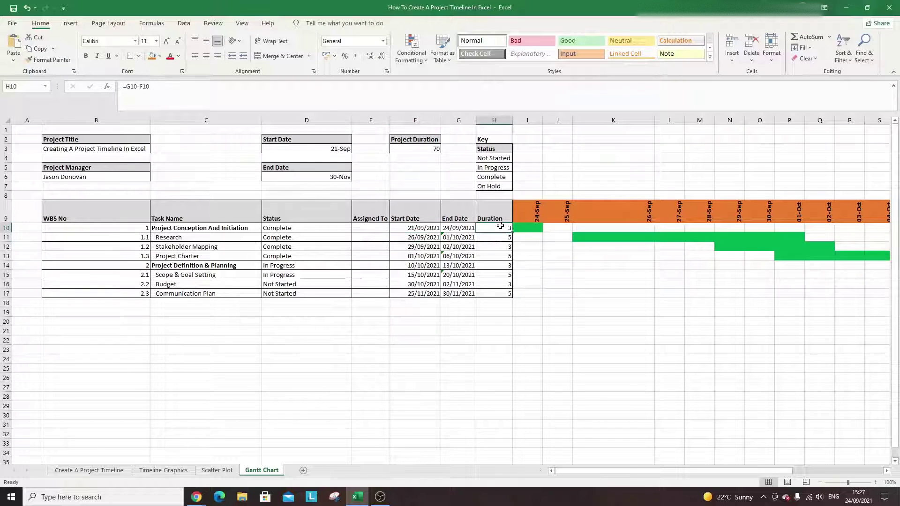
type("10")
key("Return")
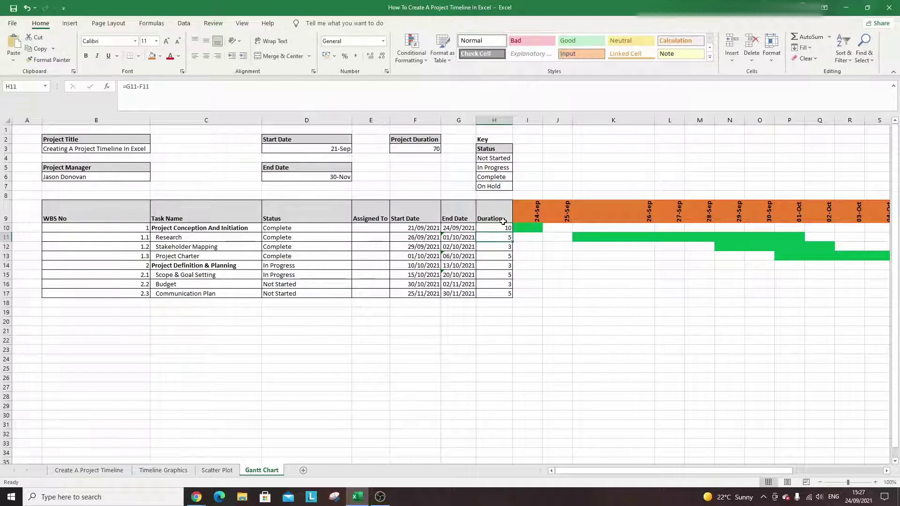
Set the Project Conception And Initiation end date in G10 to 29/09 and check its bar in the timeline
left_click(459, 228)
type("29/09")
key("Return")
left_click_drag(566, 226, 703, 255)
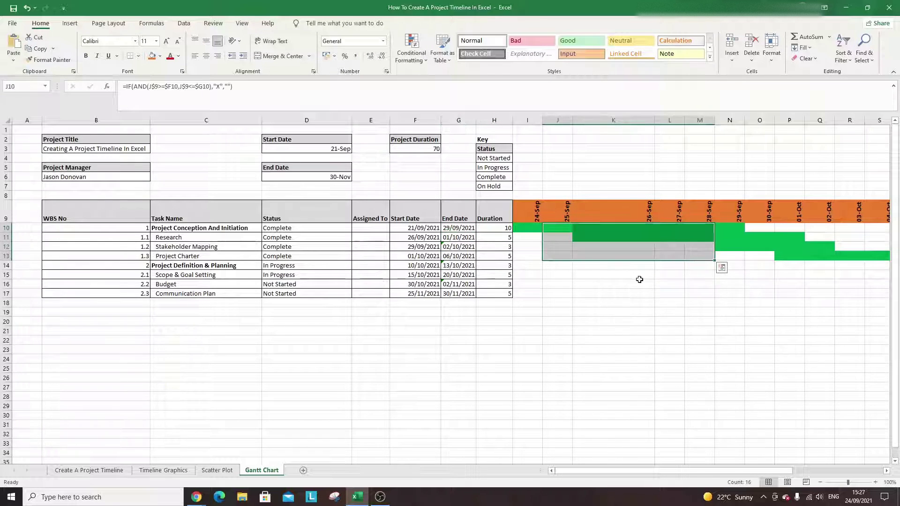
key("Left")
key("Left")
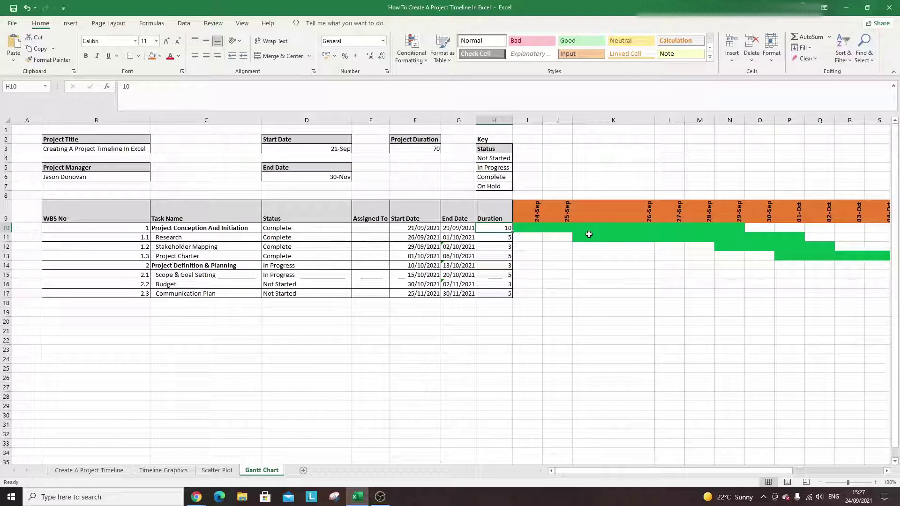
Look over the Timeline Graphics and Scatter Plot sheets and return to the Gantt Chart sheet
left_click(171, 471)
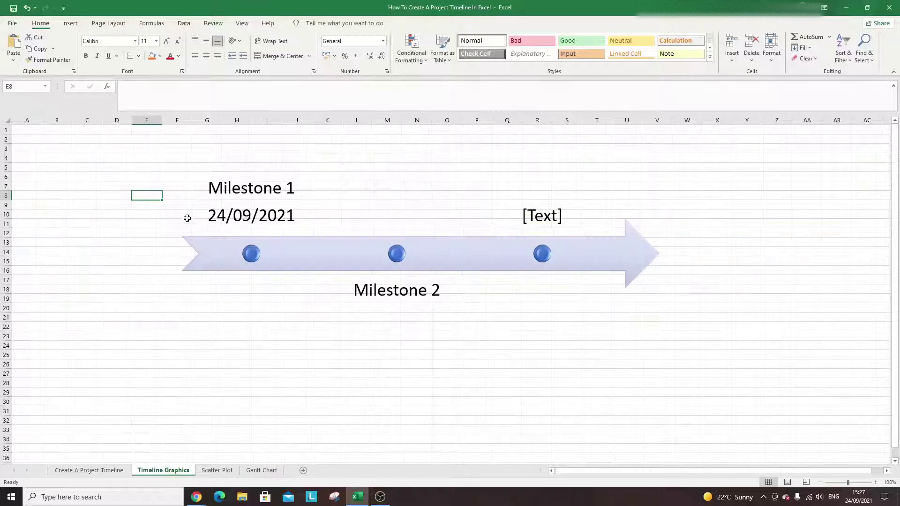
left_click(223, 471)
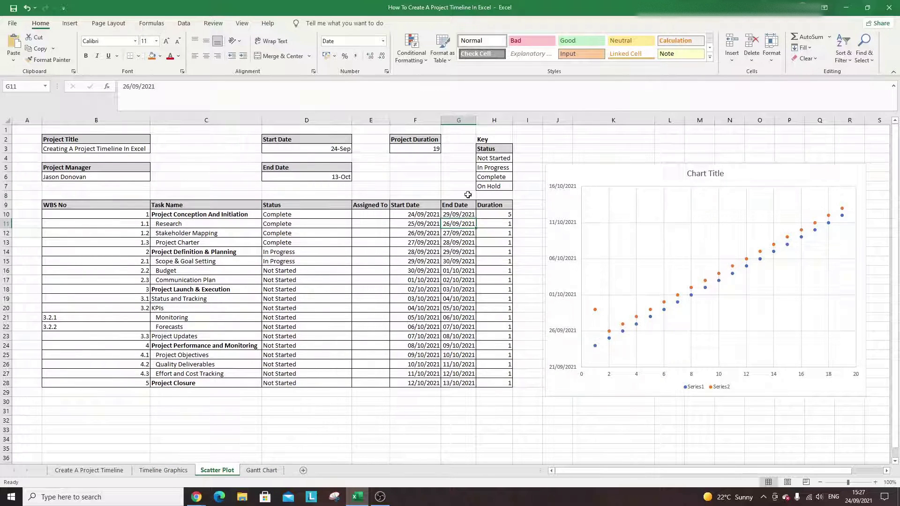
left_click(261, 470)
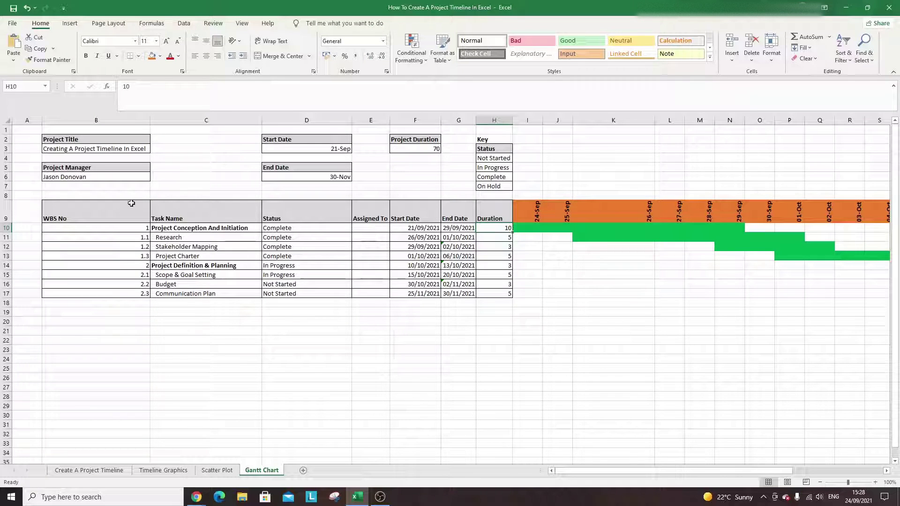
left_click(201, 192)
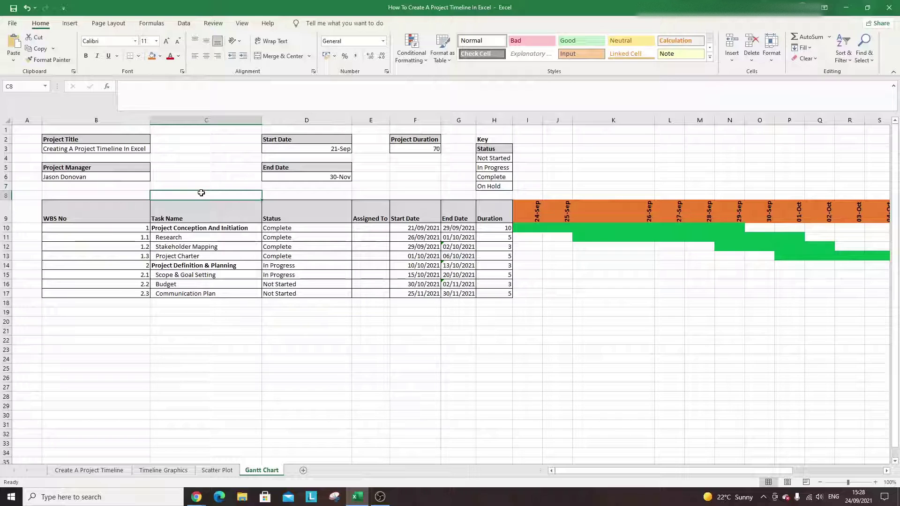